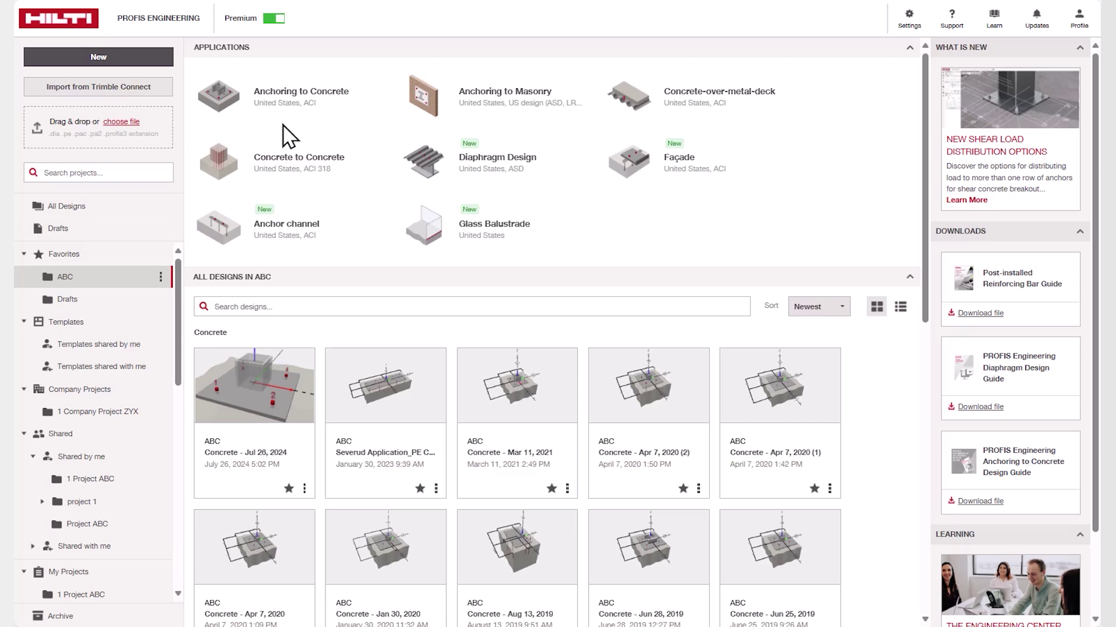
# - Open a new Anchoring to Concrete design (United States, ACI) from the Applications tile
pyautogui.click(291, 107)
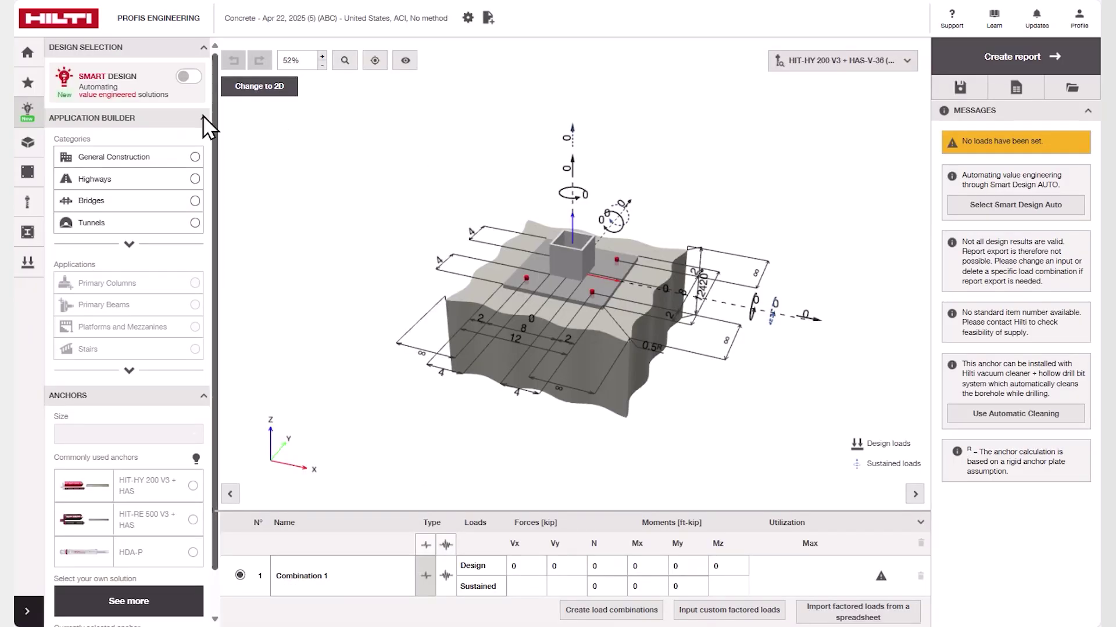
# - Set the base material to 4000 psi concrete
pyautogui.click(28, 144)
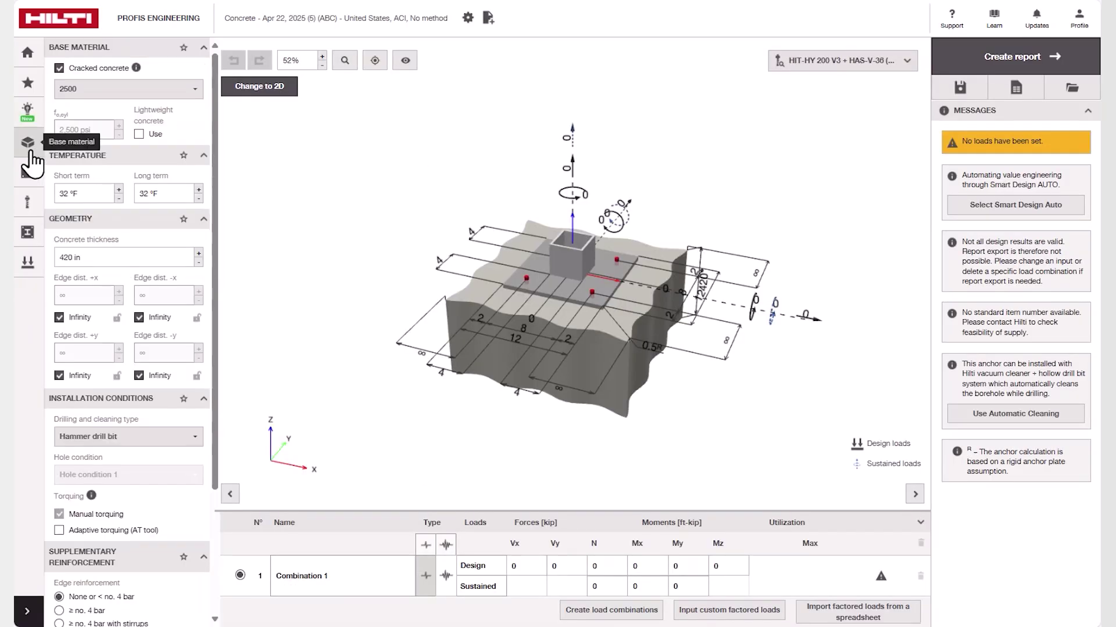
pyautogui.click(96, 90)
pyautogui.click(103, 181)
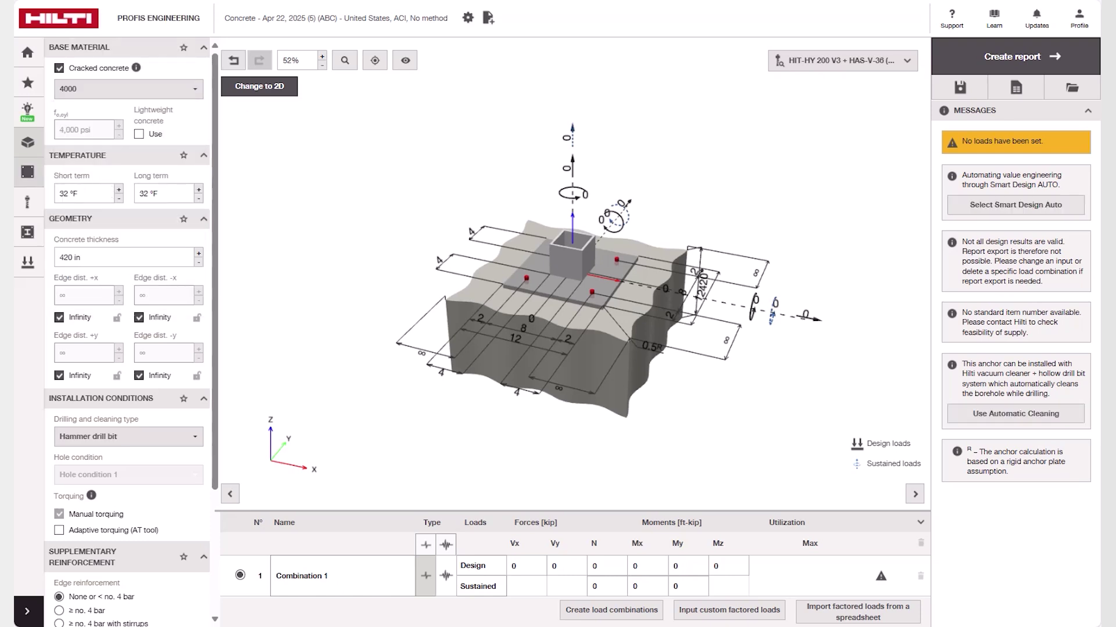
# - Set the concrete thickness to 24 in and the +x edge distance to 4 in
pyautogui.click(406, 60)
pyautogui.click(403, 225)
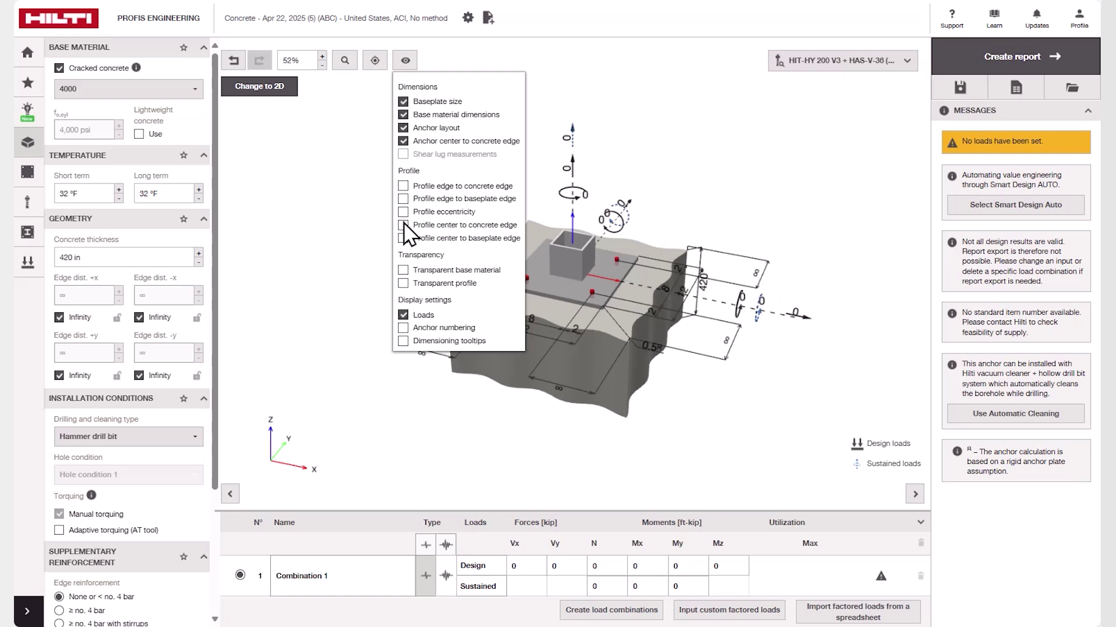
pyautogui.moveTo(871, 331); pyautogui.dragTo(727, 341)
pyautogui.click(727, 340)
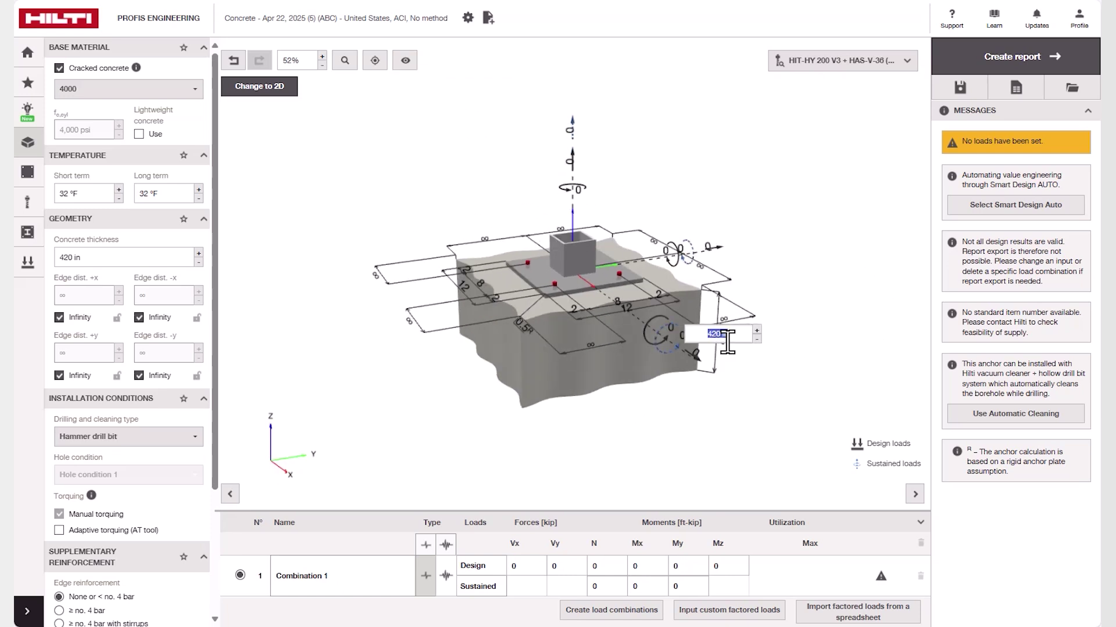
pyautogui.press('Return')
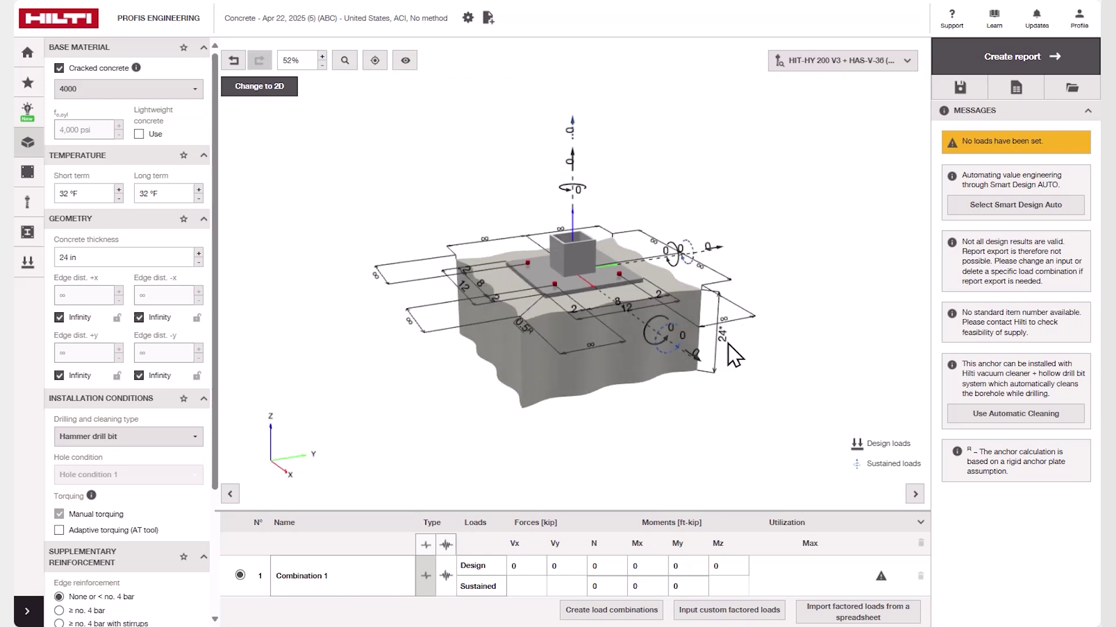
pyautogui.click(701, 268)
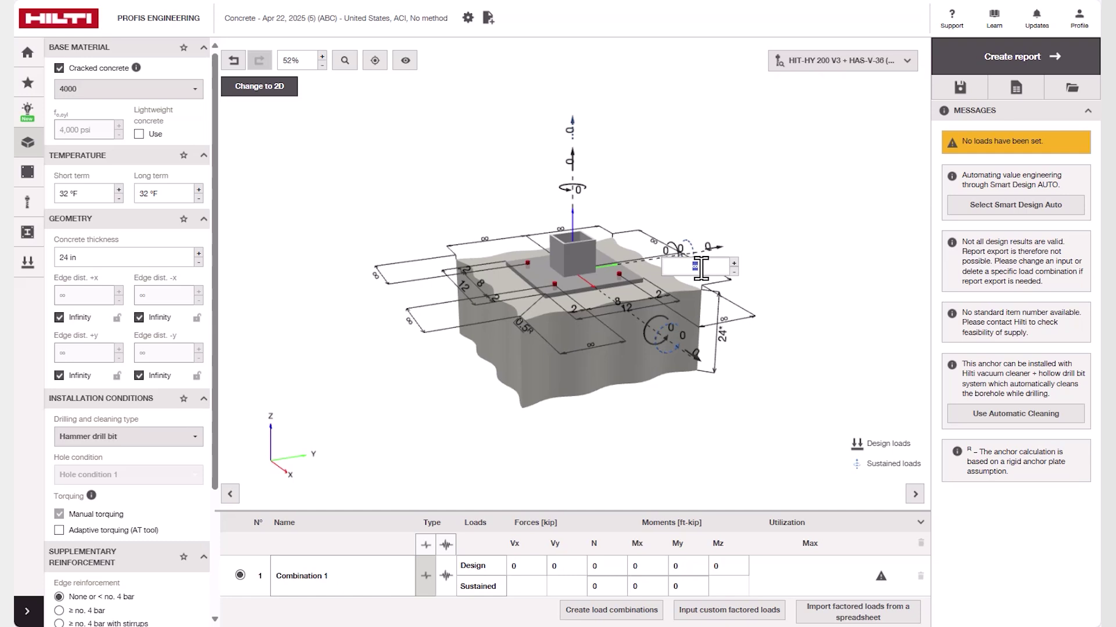
pyautogui.write('4')
pyautogui.press('Return')
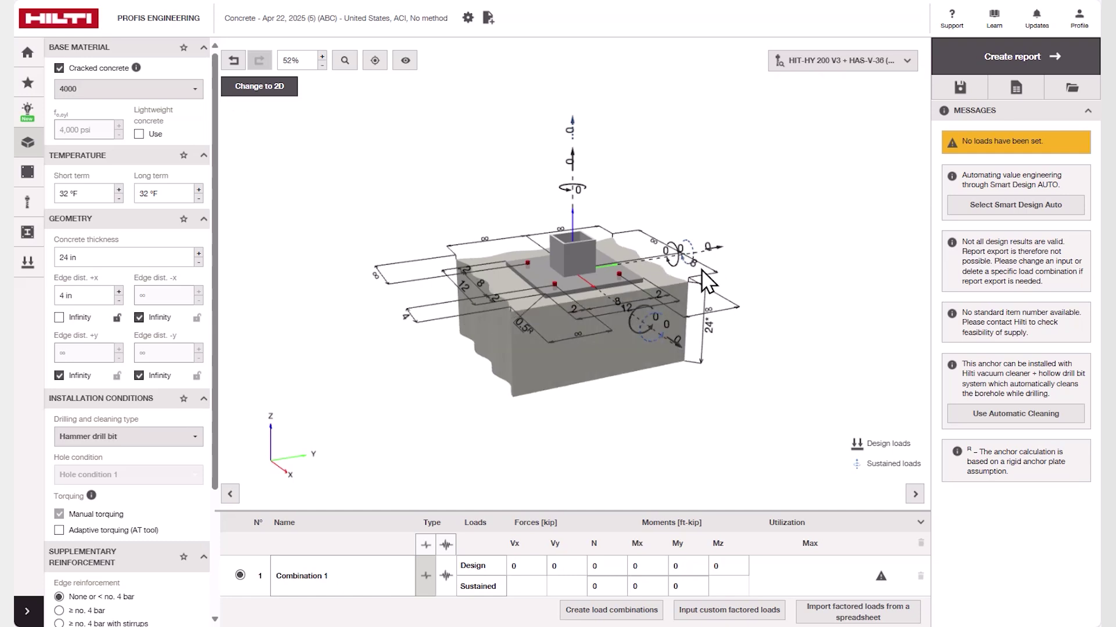
# - Choose HSS6X6X.250 as the column profile
pyautogui.click(27, 233)
pyautogui.click(87, 207)
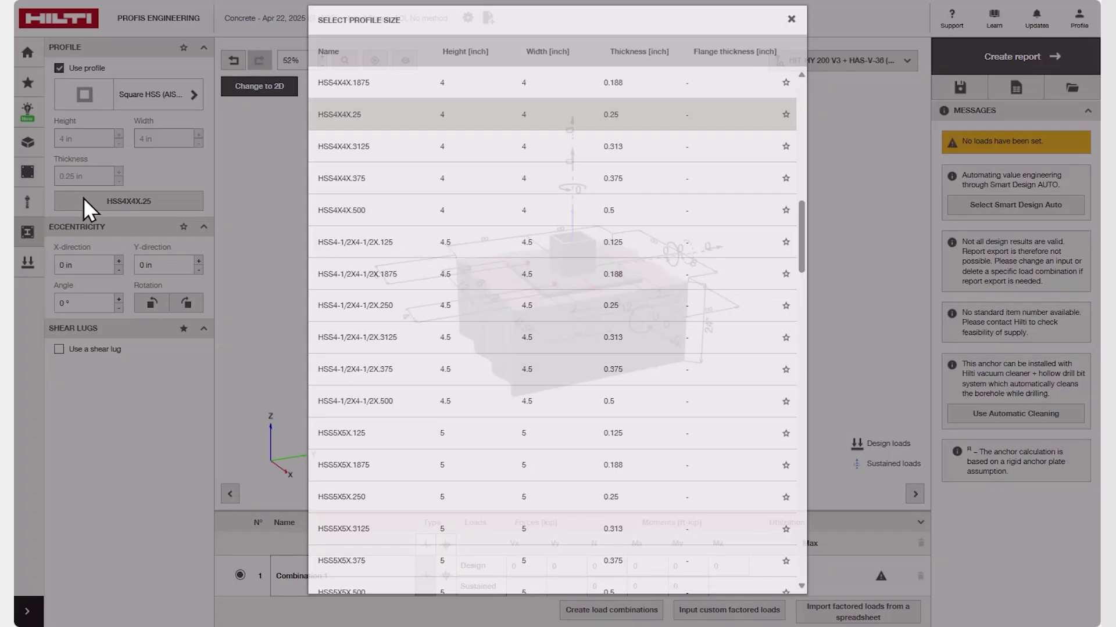
pyautogui.scroll(-3, 423, 369)
pyautogui.scroll(-5, 424, 369)
pyautogui.click(382, 580)
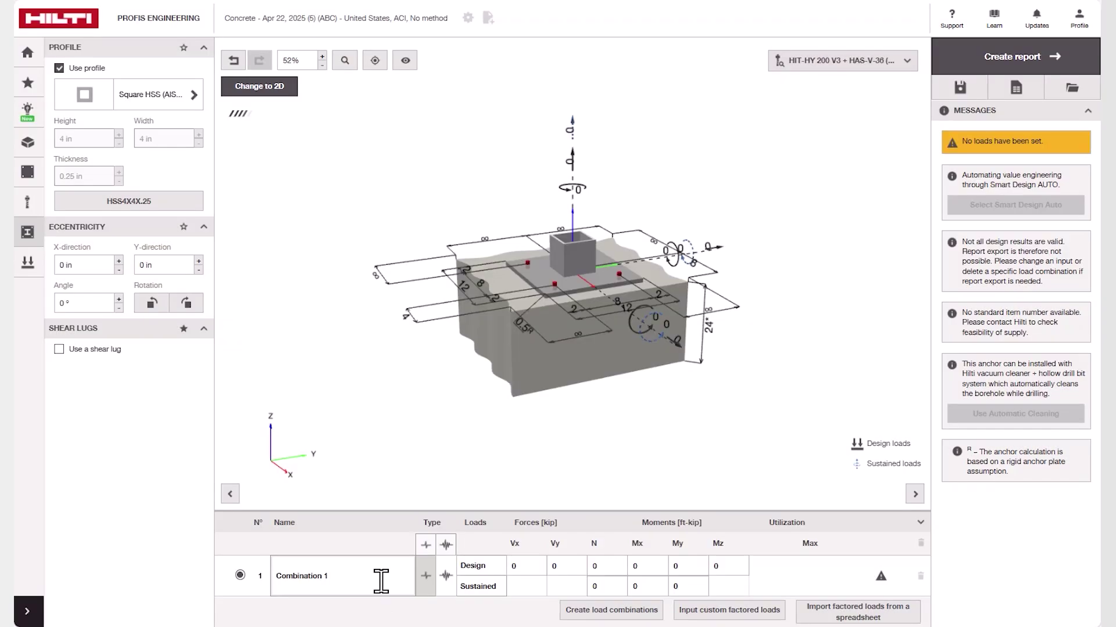
pyautogui.click(766, 607)
pyautogui.click(821, 572)
pyautogui.click(653, 610)
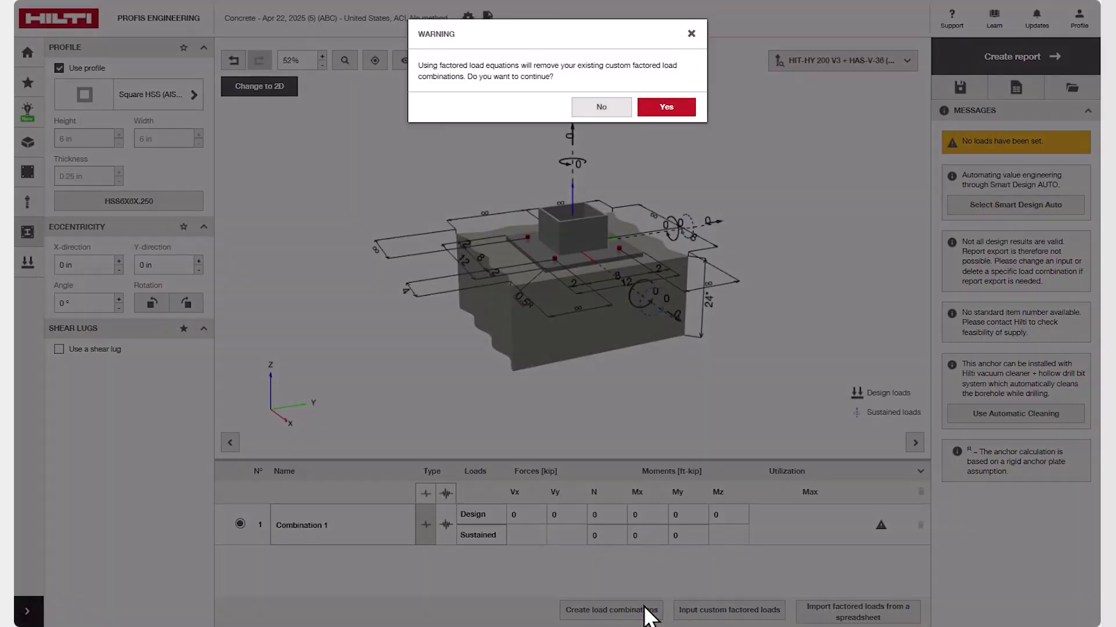
pyautogui.click(649, 108)
pyautogui.click(338, 60)
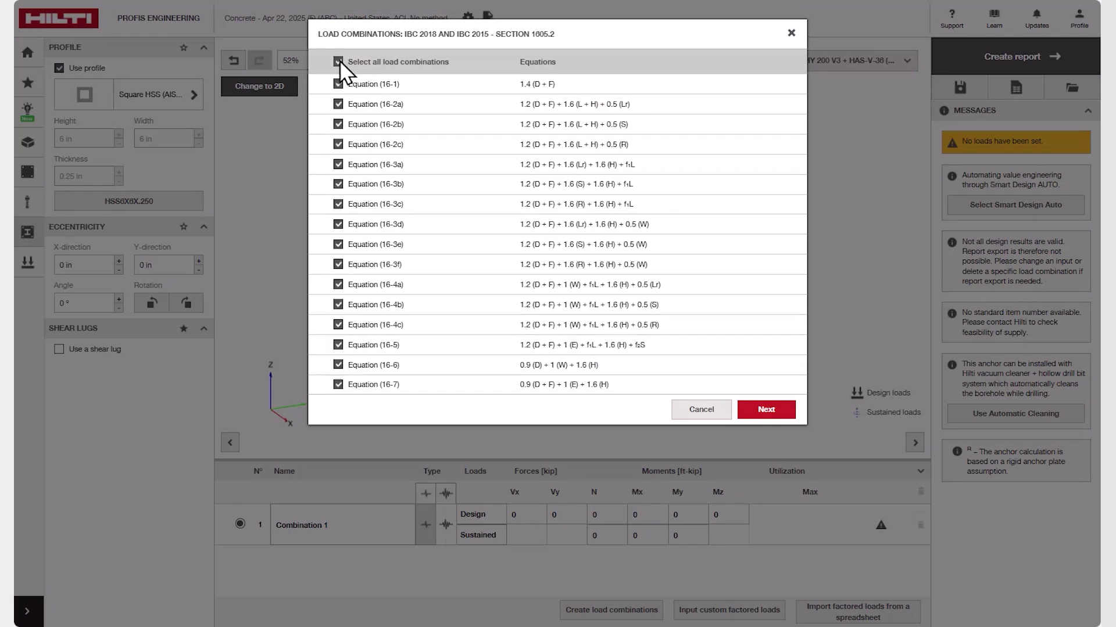
pyautogui.click(784, 408)
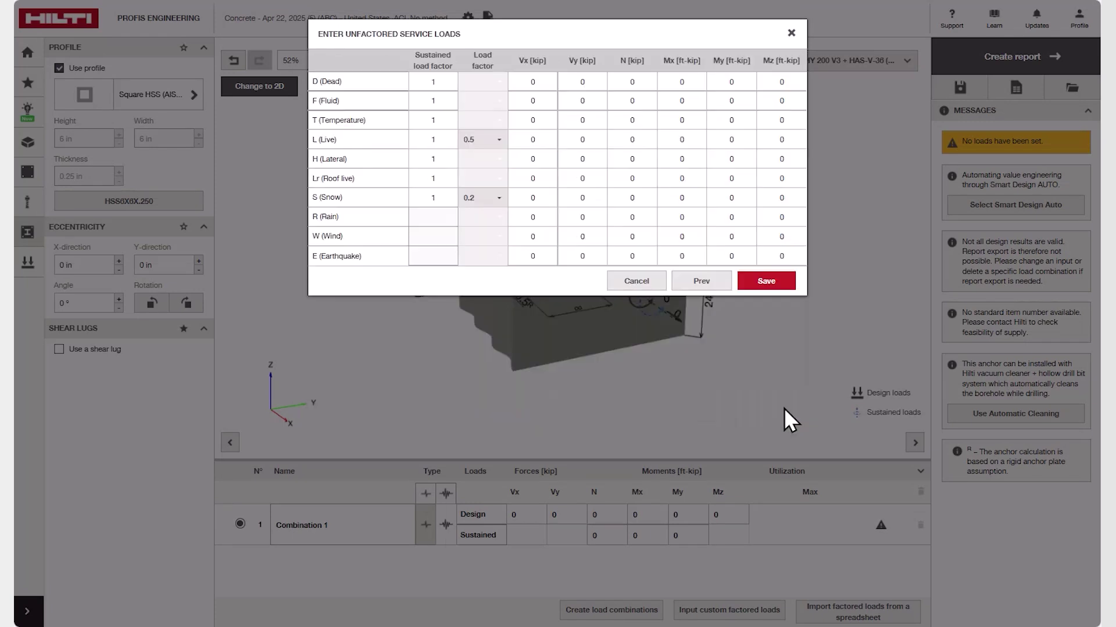
pyautogui.click(654, 285)
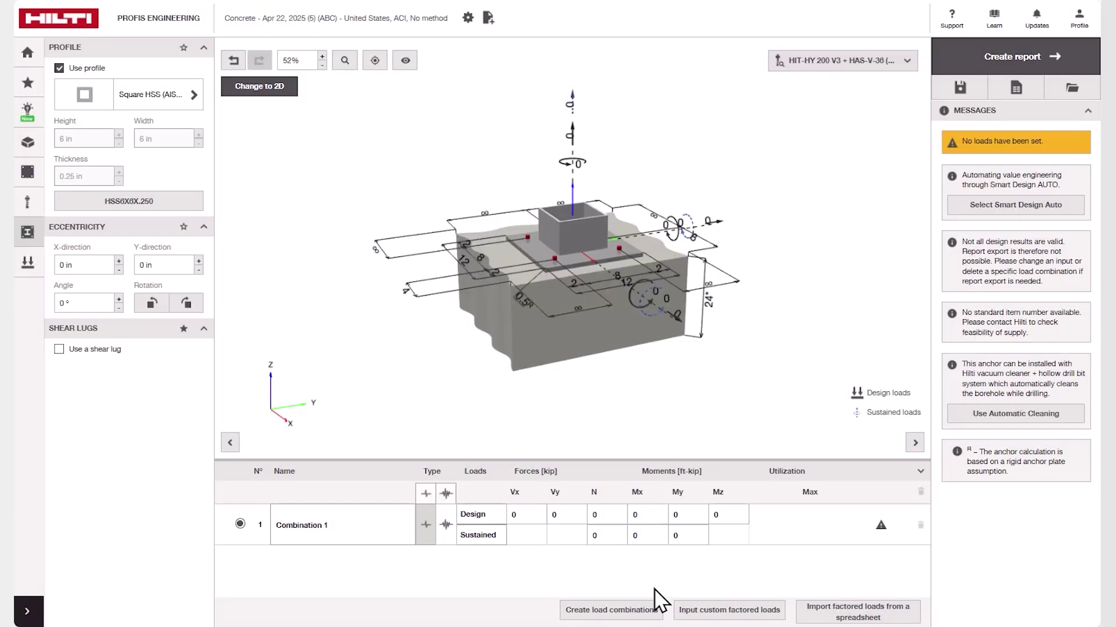
# - Import the four Excel load combinations (A3:G6) in kip units
pyautogui.moveTo(370, 357); pyautogui.dragTo(628, 395)
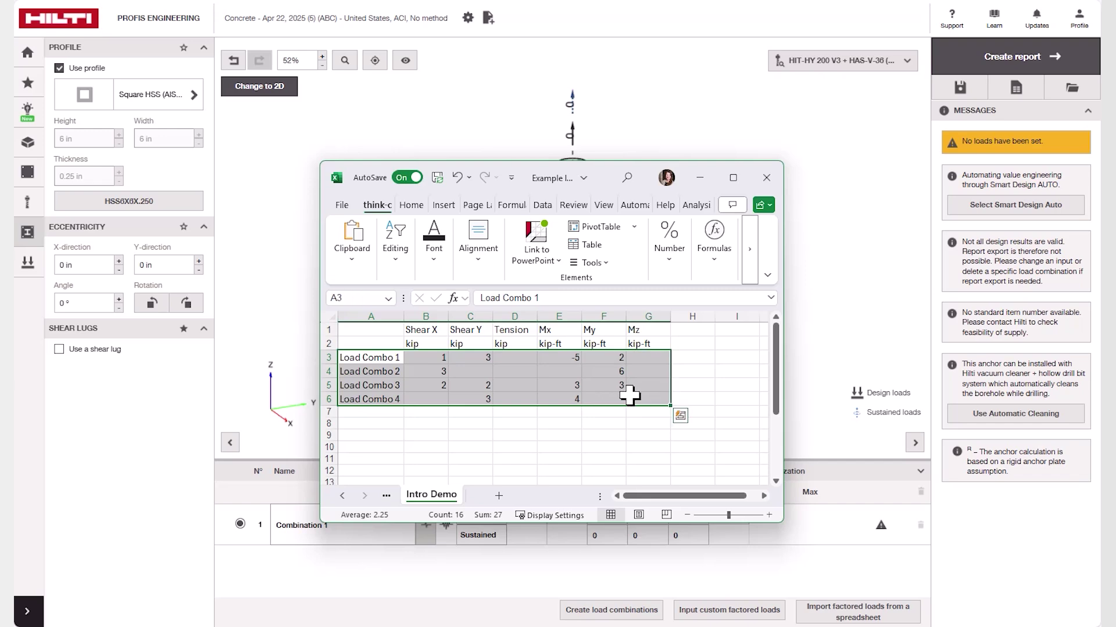
pyautogui.hotkey('ctrl', 'c')
pyautogui.click(815, 608)
pyautogui.hotkey('ctrl', 'v')
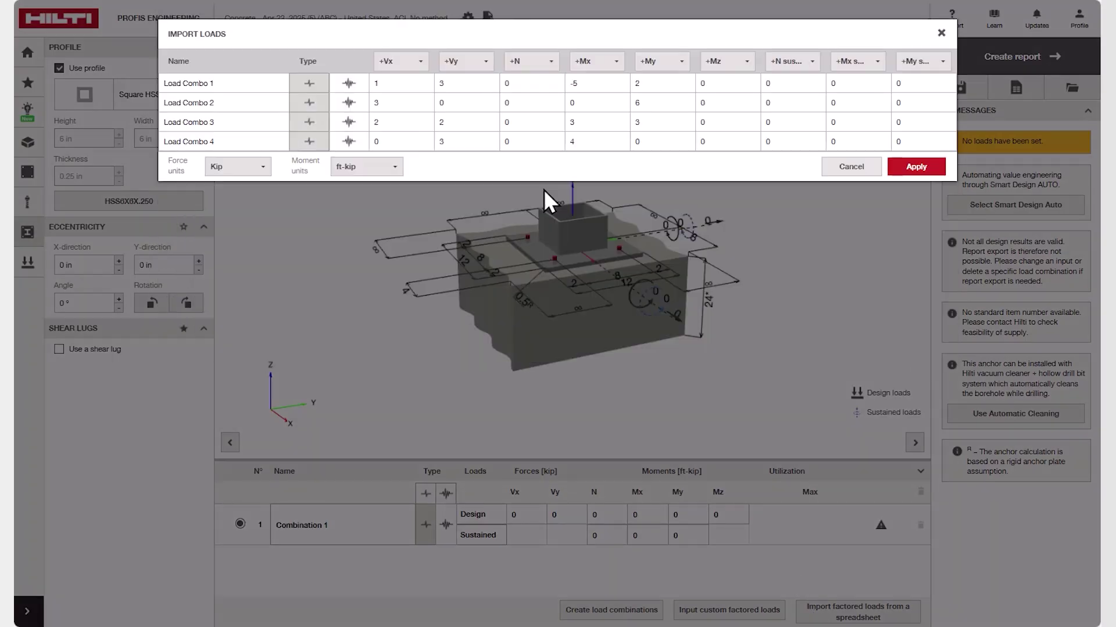
pyautogui.click(256, 170)
pyautogui.click(255, 168)
pyautogui.click(920, 169)
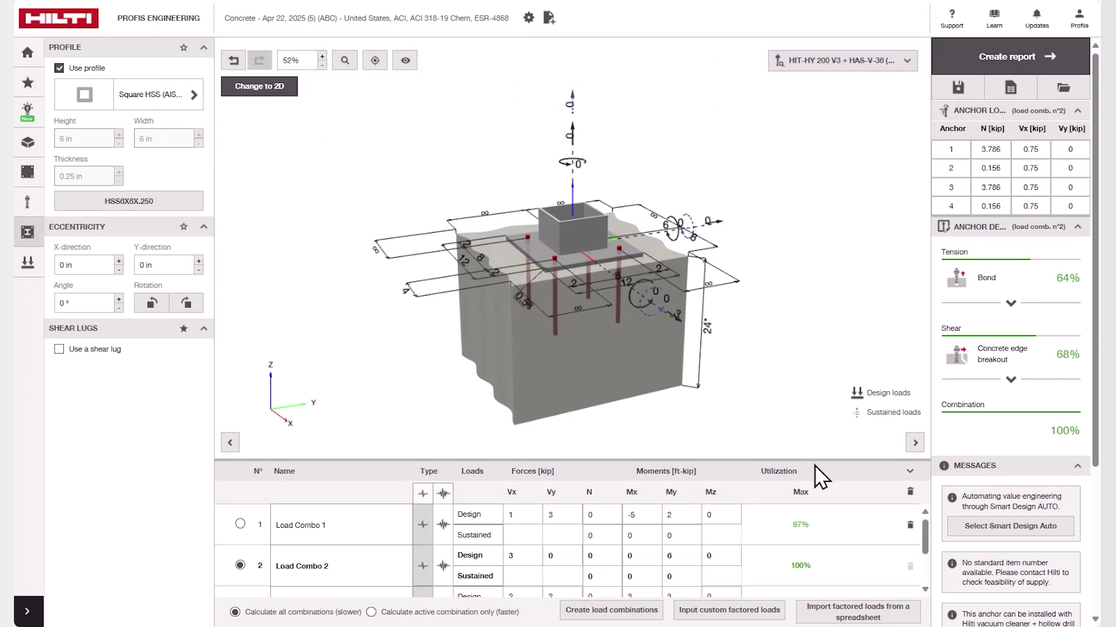
pyautogui.moveTo(811, 460); pyautogui.dragTo(807, 414)
# - Switch the anchor family to Kwik Bolt TZ2
pyautogui.click(27, 201)
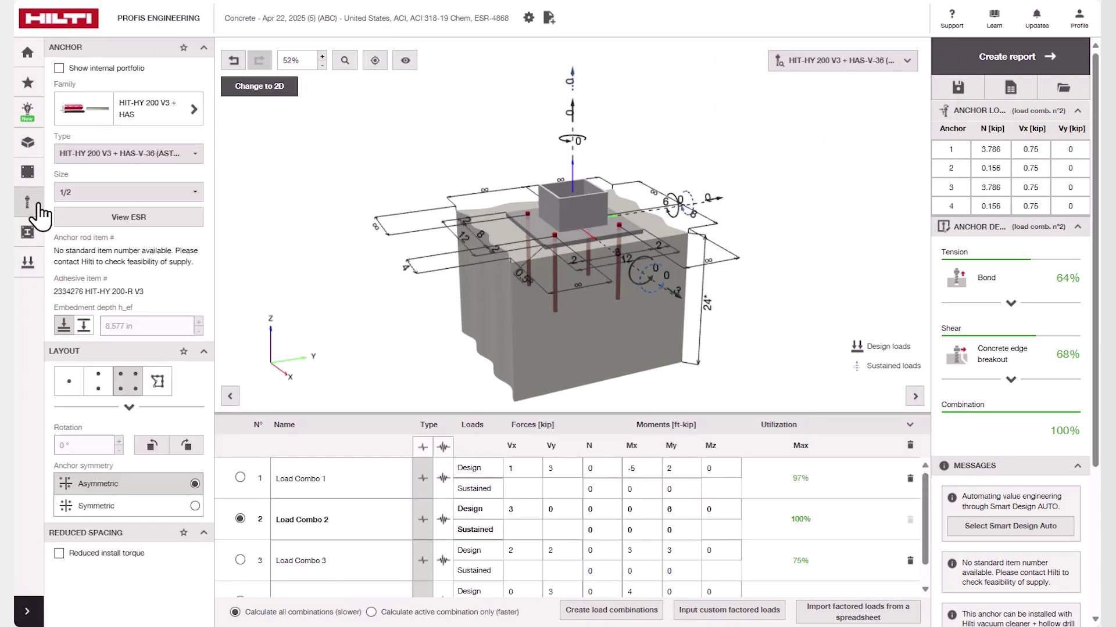
pyautogui.click(140, 113)
pyautogui.scroll(-10, 610, 310)
pyautogui.scroll(-7, 606, 312)
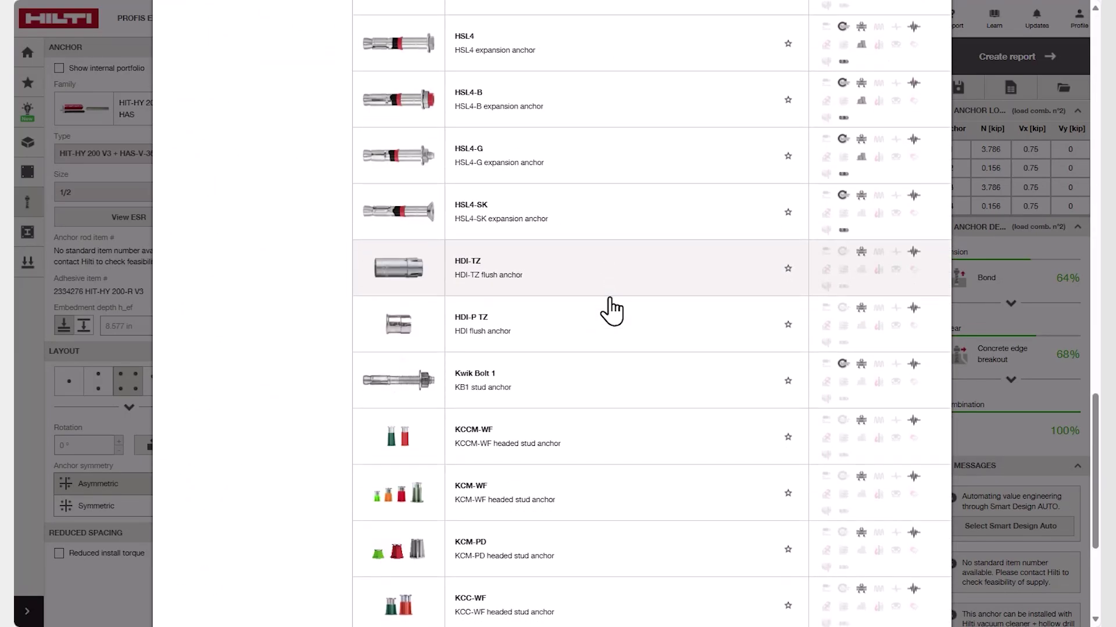
pyautogui.scroll(3, 605, 311)
pyautogui.scroll(7, 603, 312)
pyautogui.scroll(3, 602, 314)
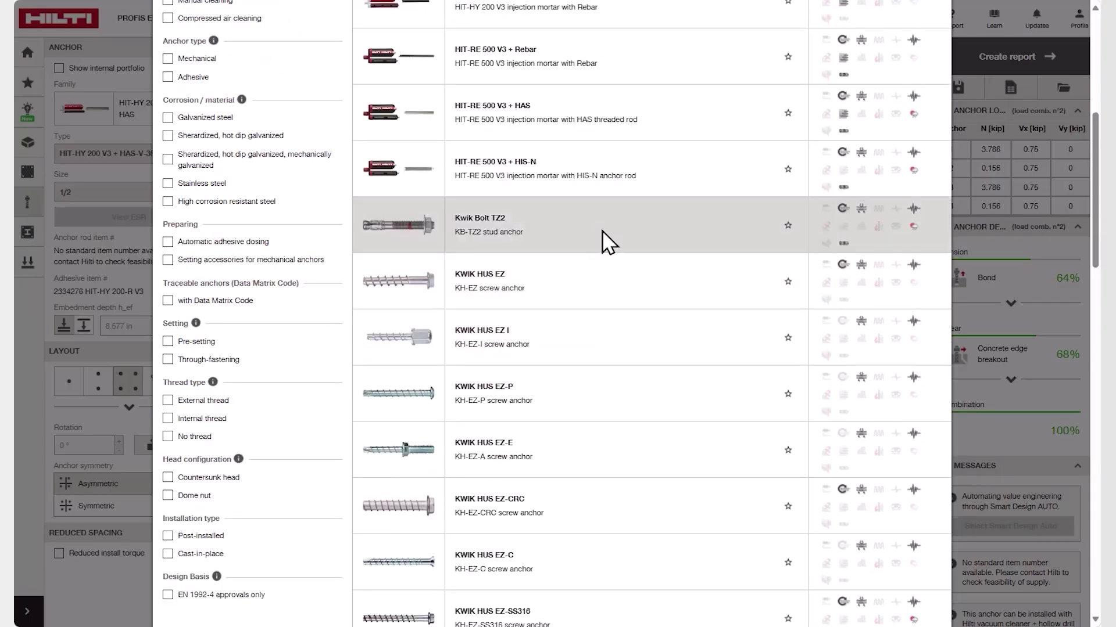
pyautogui.click(603, 230)
# - Set the anchor size to 3/4 in and expand all tension and shear failure modes
pyautogui.click(196, 203)
pyautogui.click(176, 274)
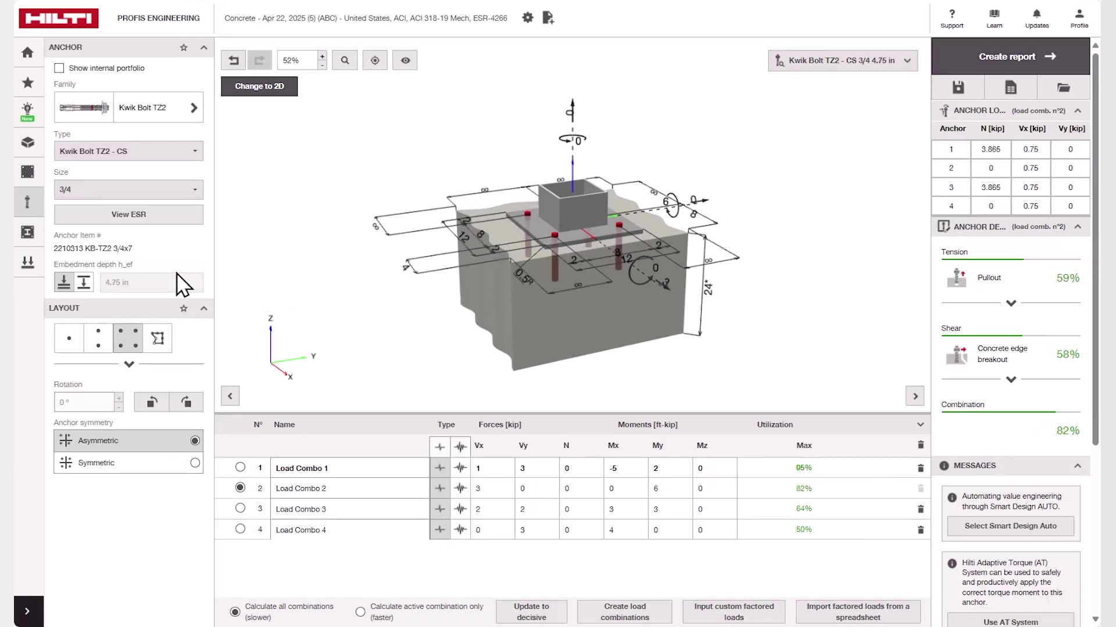
pyautogui.click(1011, 304)
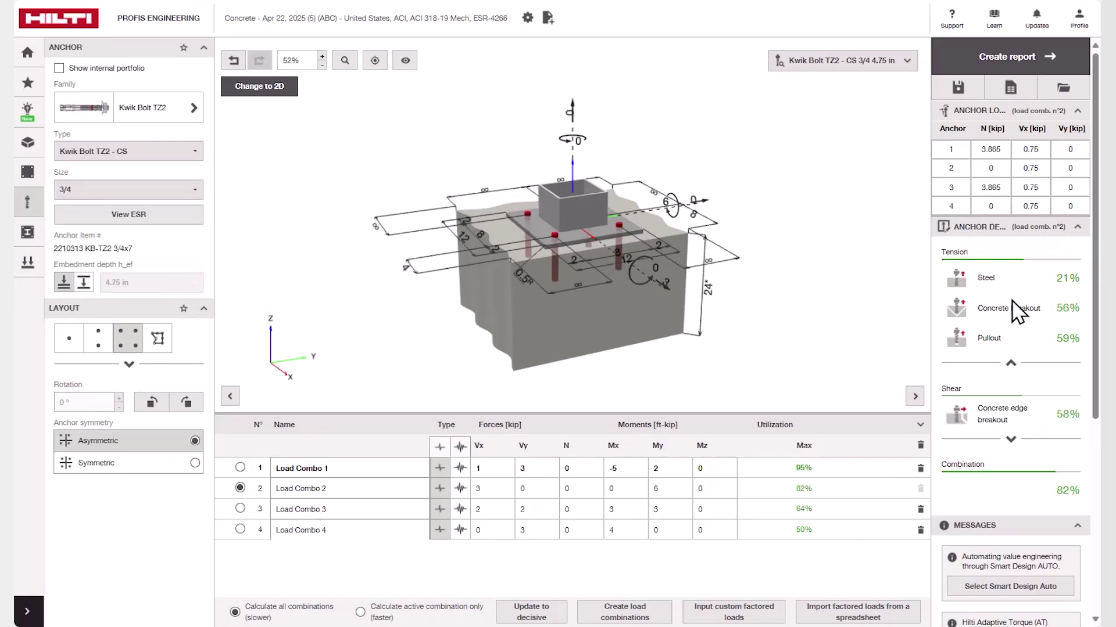
pyautogui.click(1011, 437)
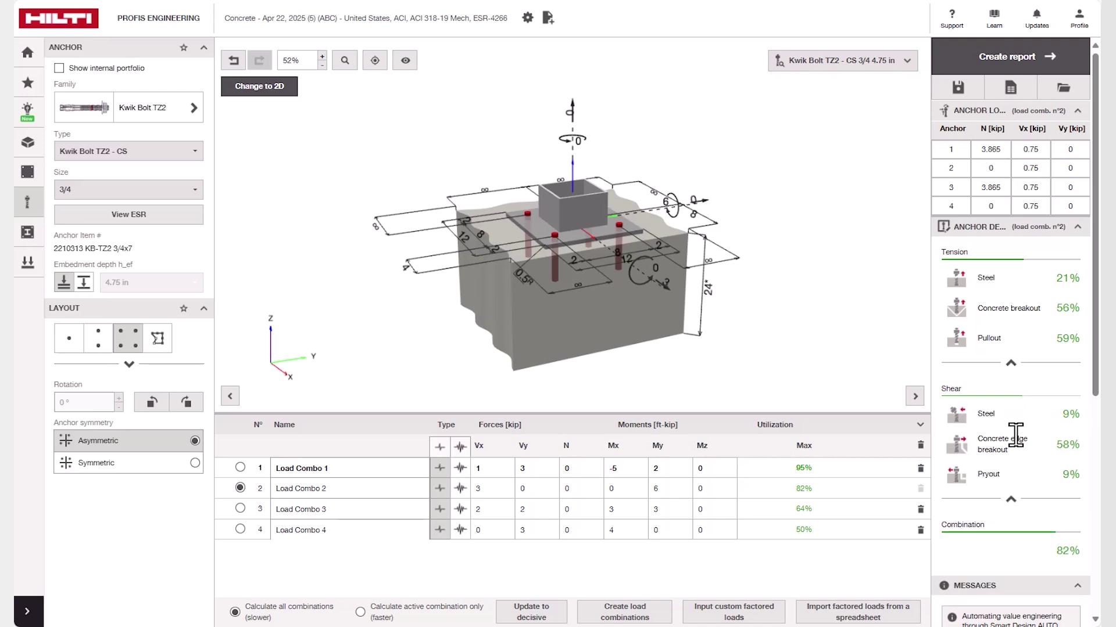
# - Revise the 12 in and 8 in layout dimensions, setting the latter to 10 in
pyautogui.click(640, 276)
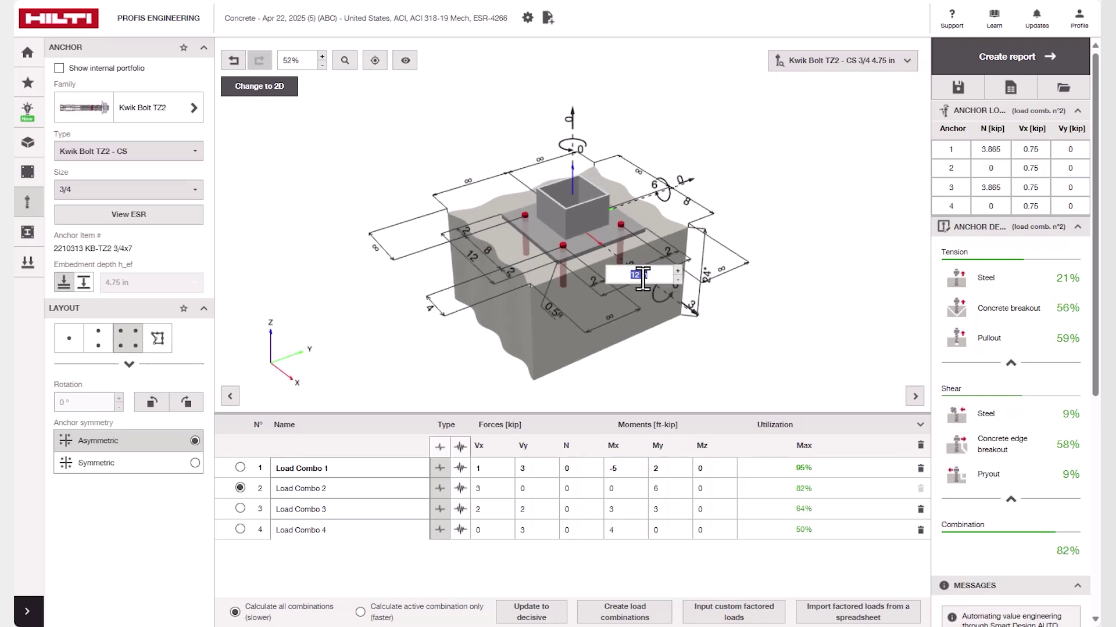
pyautogui.press('Return')
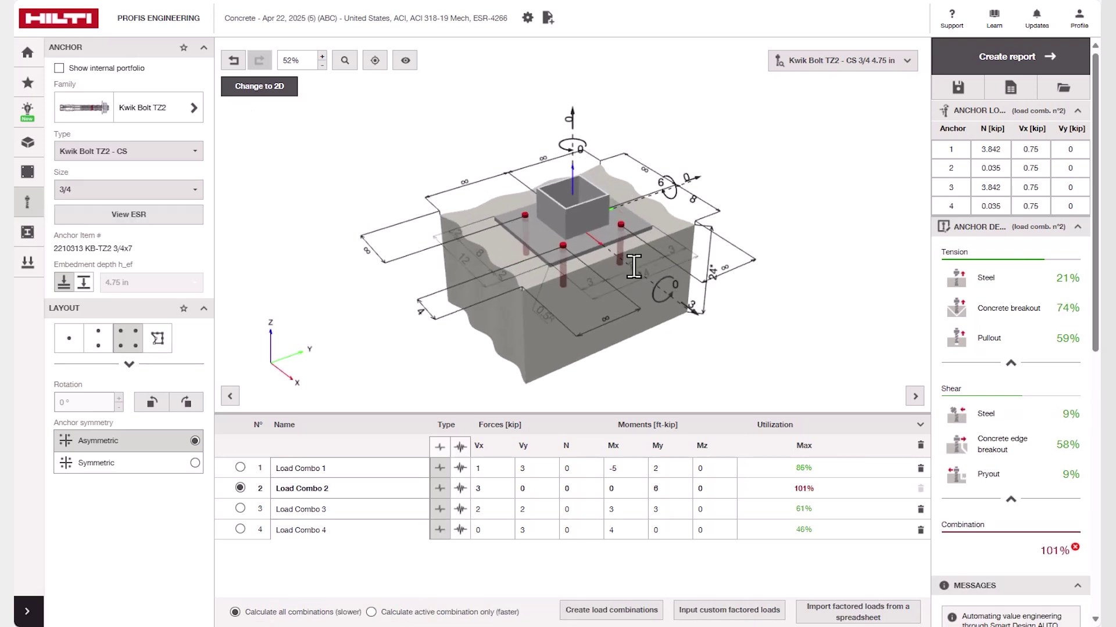
pyautogui.click(634, 268)
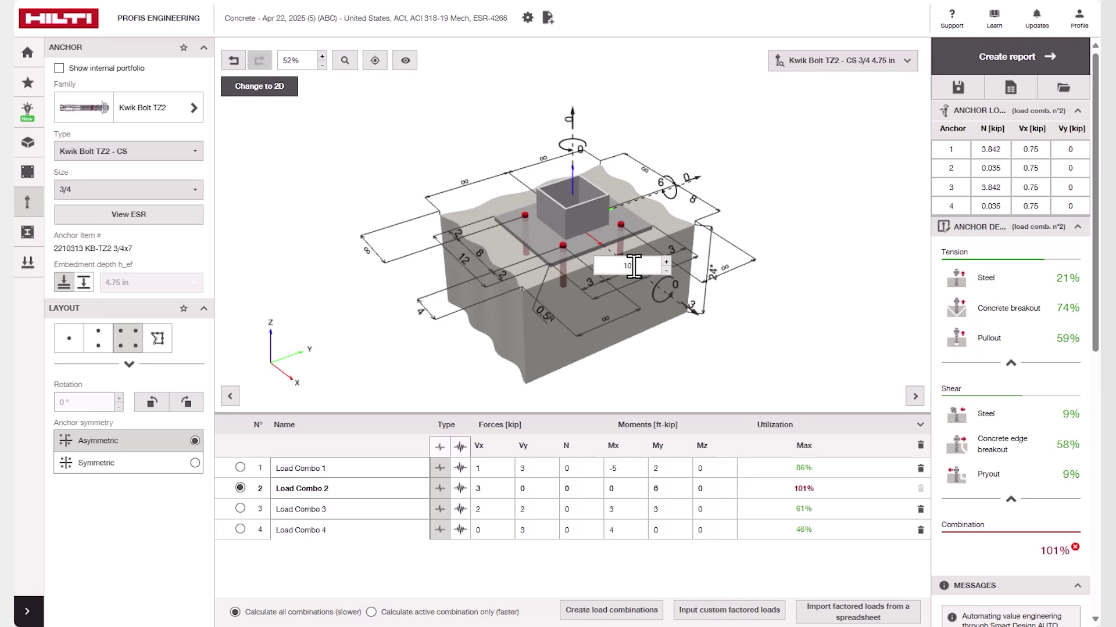
pyautogui.press('Return')
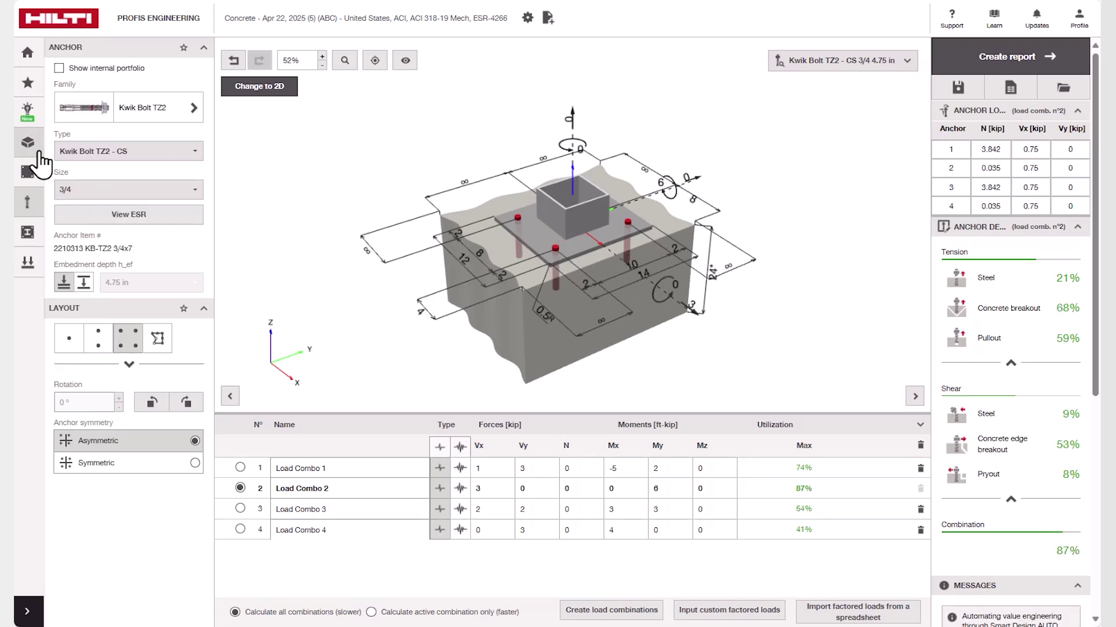
# - Set edge reinforcement to 'None or < no. 4 bar' and choose the shear condition
pyautogui.click(27, 142)
pyautogui.scroll(-3, 95, 262)
pyautogui.scroll(-3, 111, 294)
pyautogui.click(83, 460)
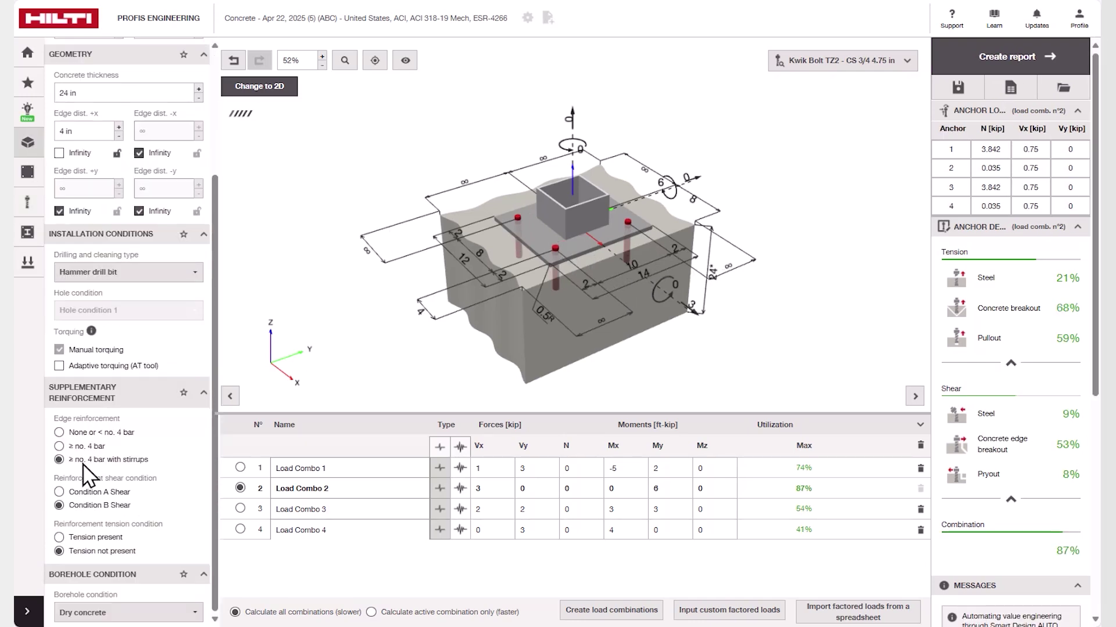
pyautogui.click(84, 434)
pyautogui.click(85, 491)
# - Select HIT-HY 200 V3 + HAS as the anchor family, giving HAS-V-36 3/4
pyautogui.click(29, 202)
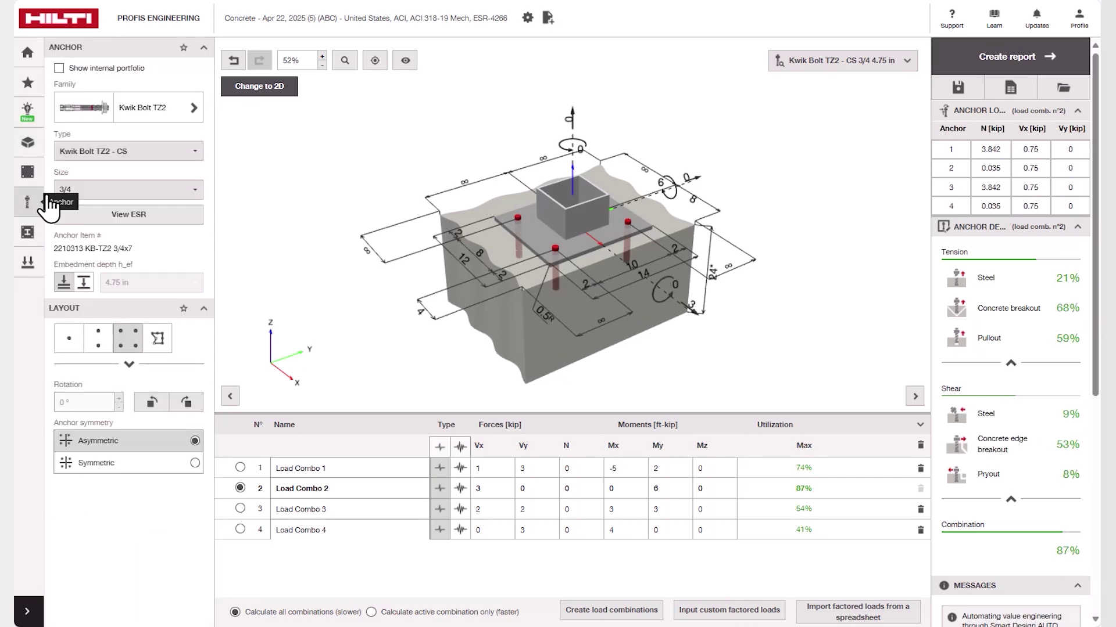
pyautogui.click(164, 135)
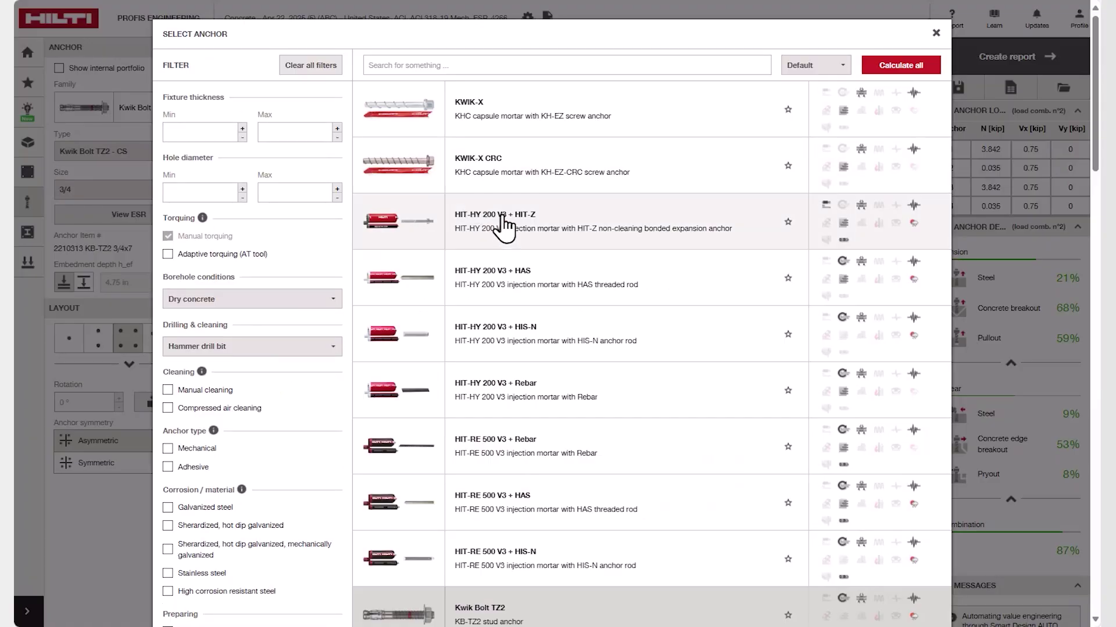
pyautogui.click(555, 292)
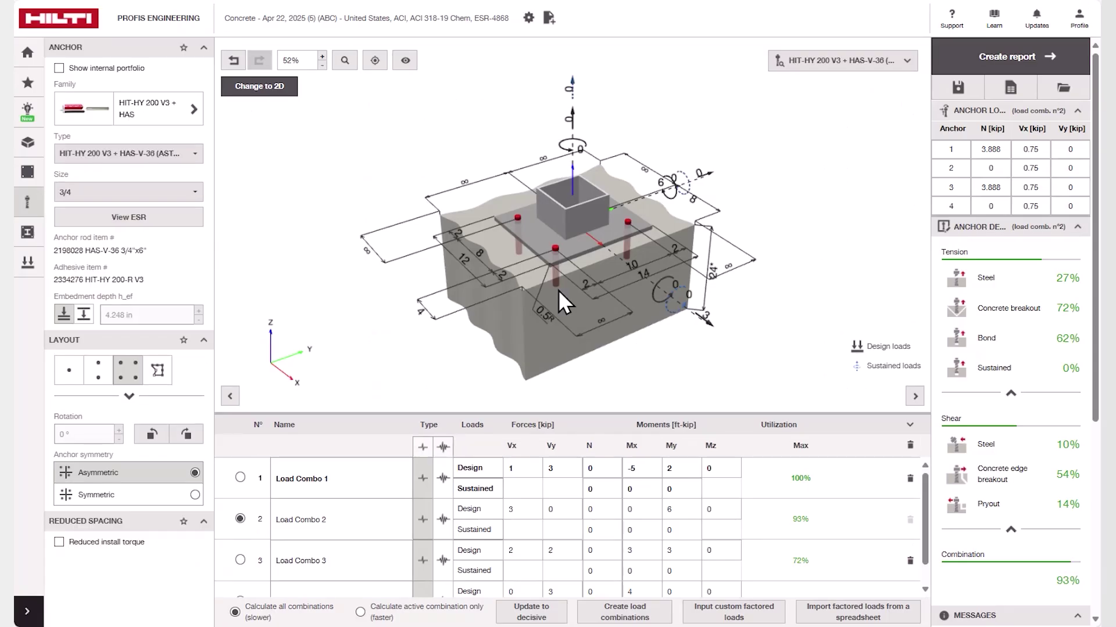
# - Add a shear lug to the base plate and increase the anchor embedment depth
pyautogui.click(29, 232)
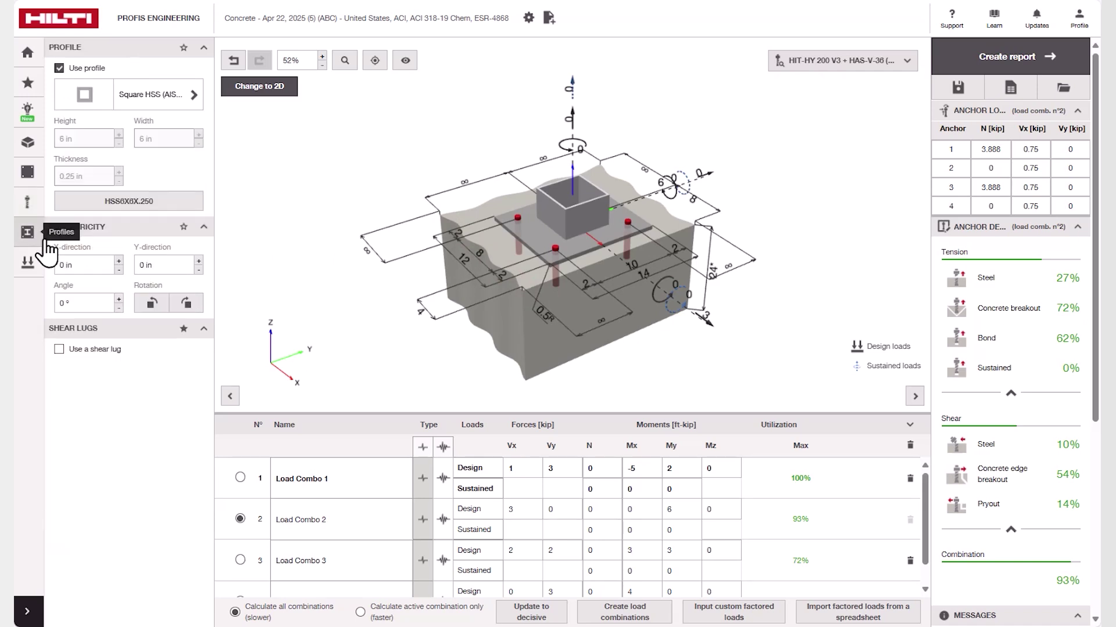
pyautogui.click(59, 349)
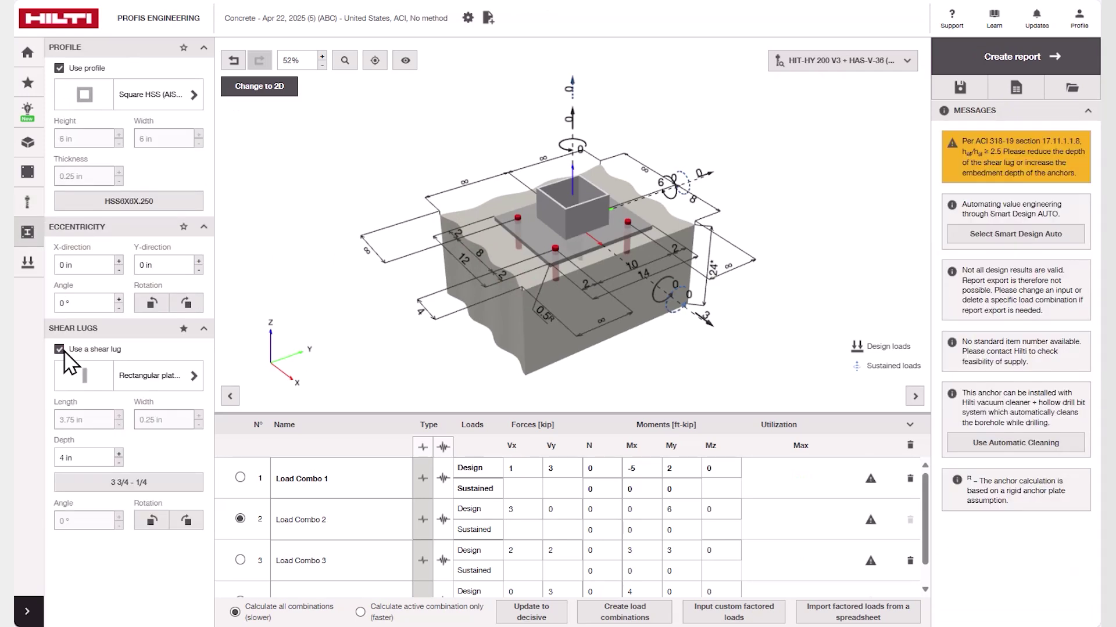
pyautogui.click(27, 202)
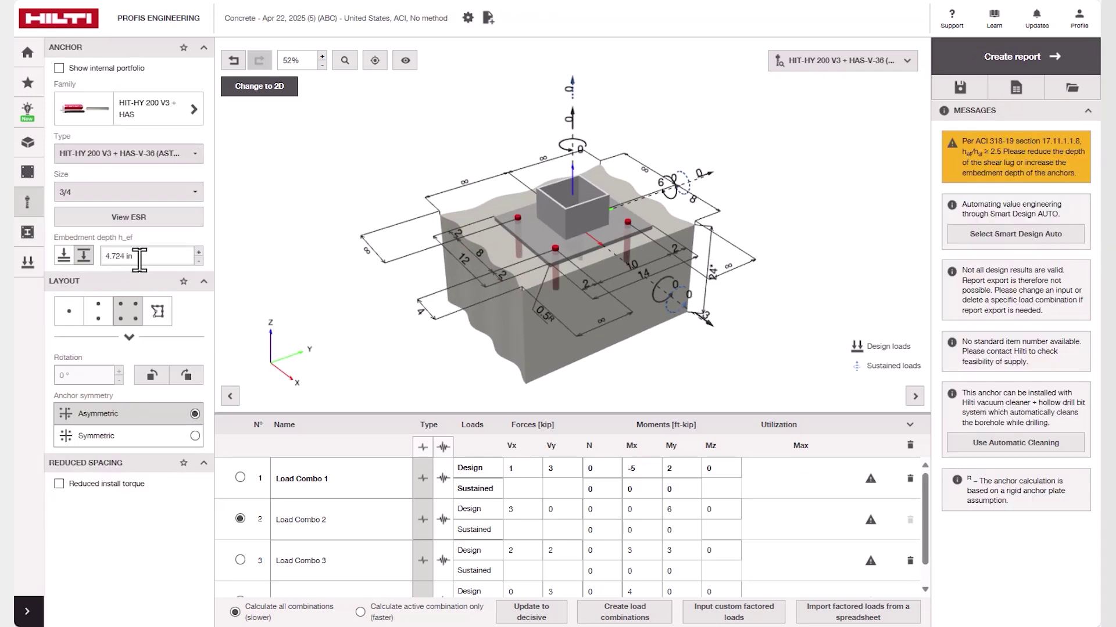
pyautogui.click(101, 254)
pyautogui.write('6')
pyautogui.press('Return')
# - Try parallel rectangular plate and cruciform shear lugs, then remove the shear lug
pyautogui.click(27, 232)
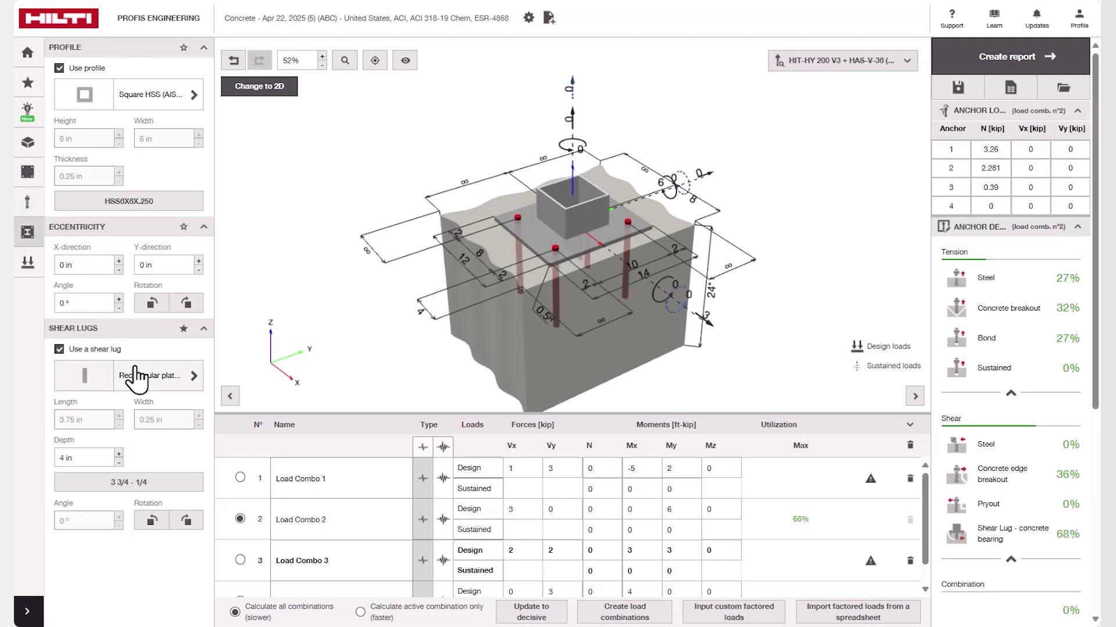
pyautogui.click(131, 376)
pyautogui.click(494, 97)
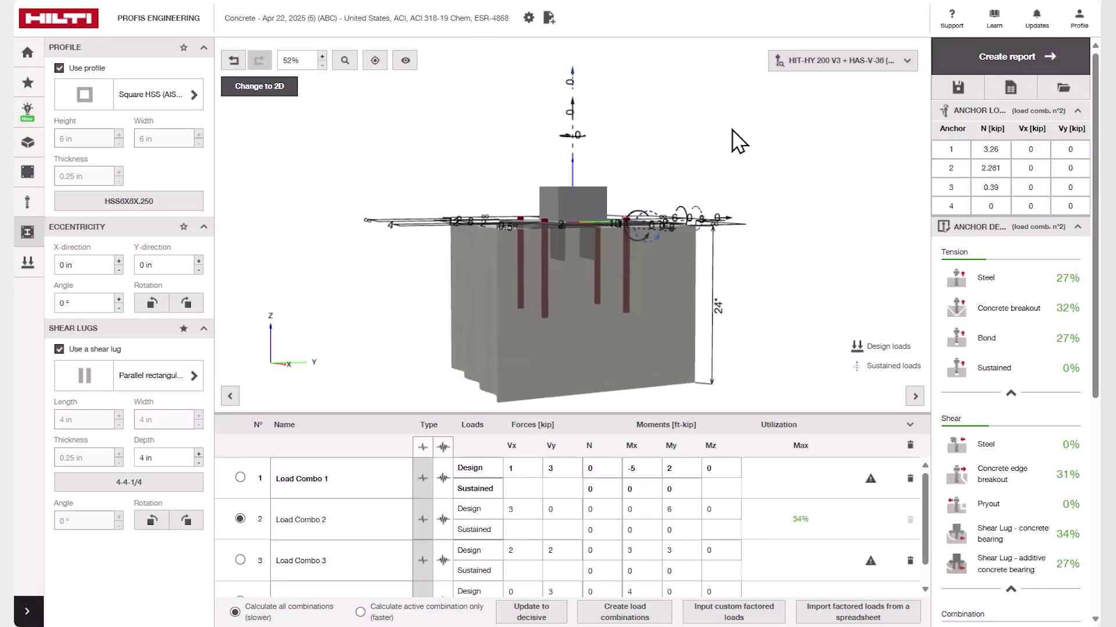
pyautogui.click(172, 377)
pyautogui.click(624, 112)
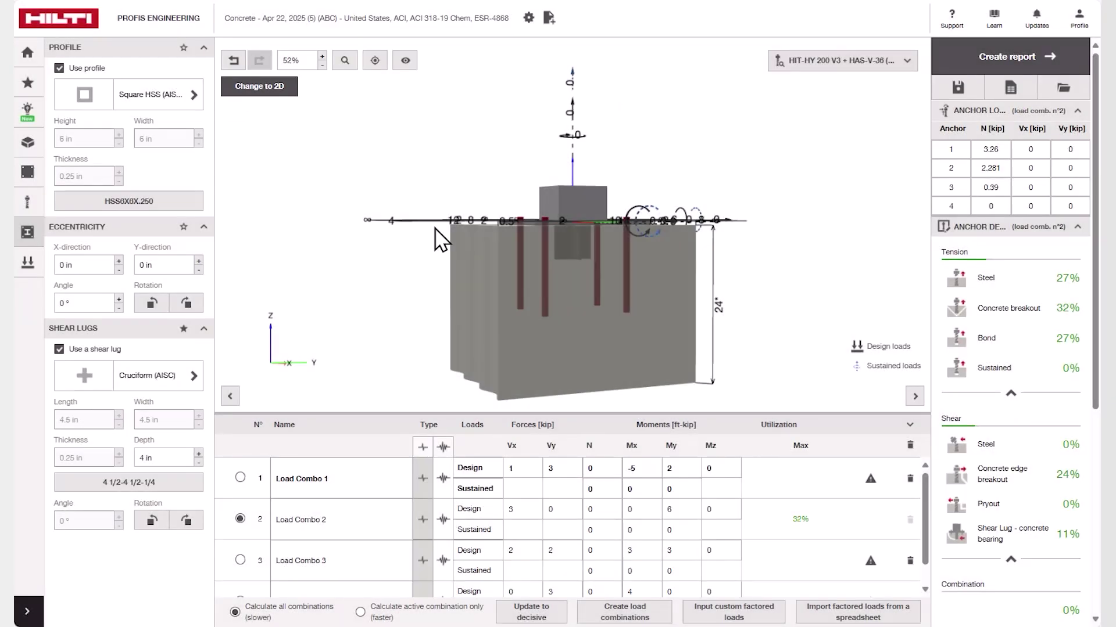
pyautogui.click(59, 350)
pyautogui.click(27, 275)
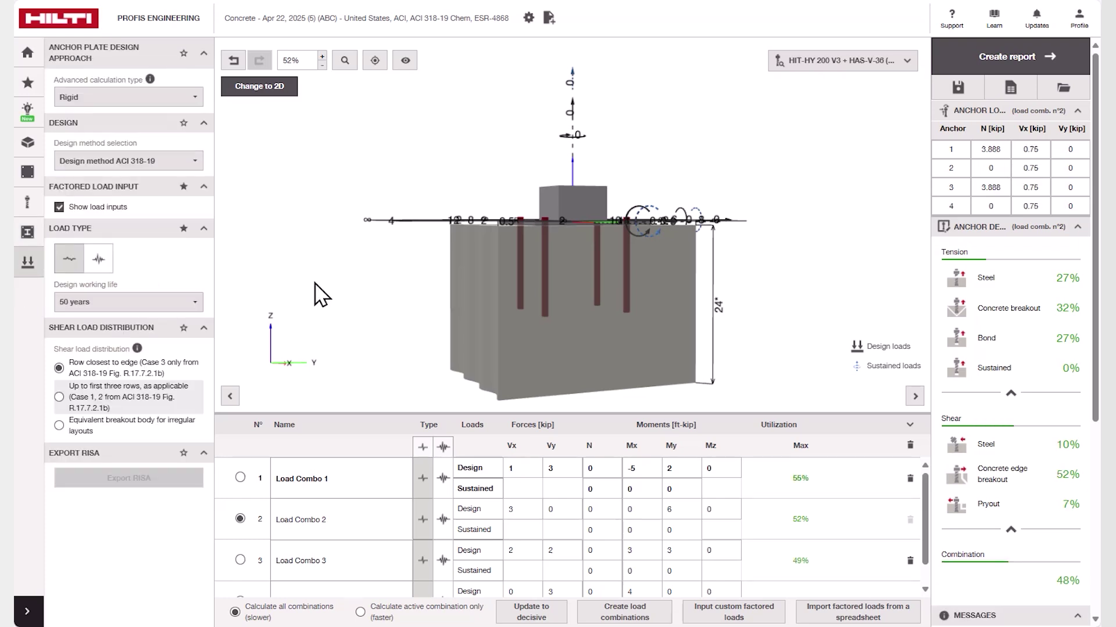
# - Review the shear distribution help, then share shear across up to the first three rows
pyautogui.moveTo(327, 292); pyautogui.dragTo(372, 333)
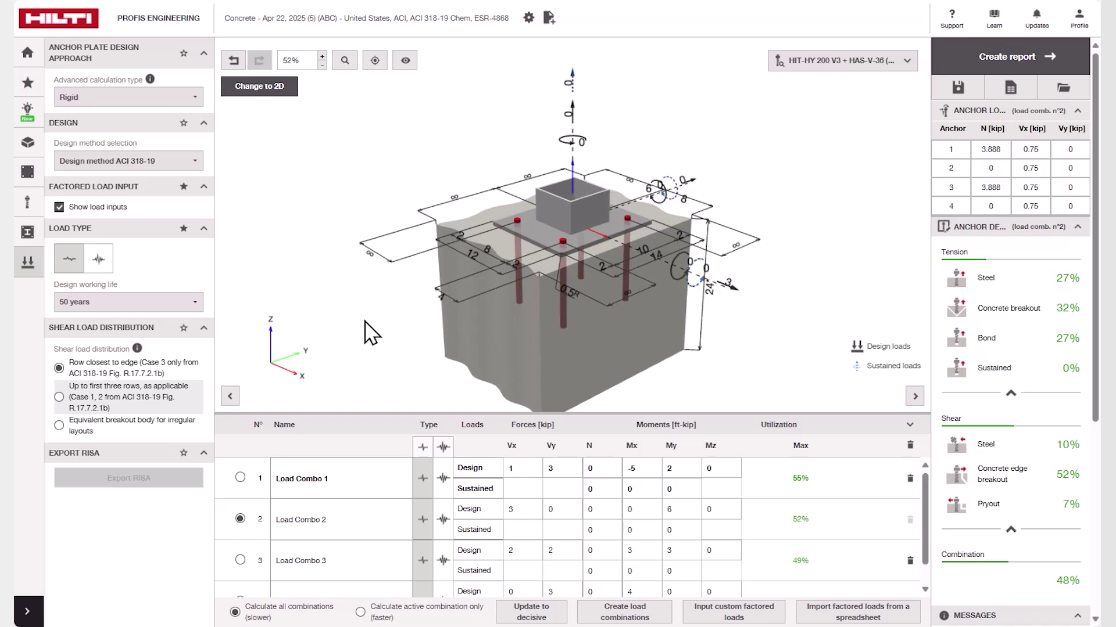
pyautogui.click(138, 349)
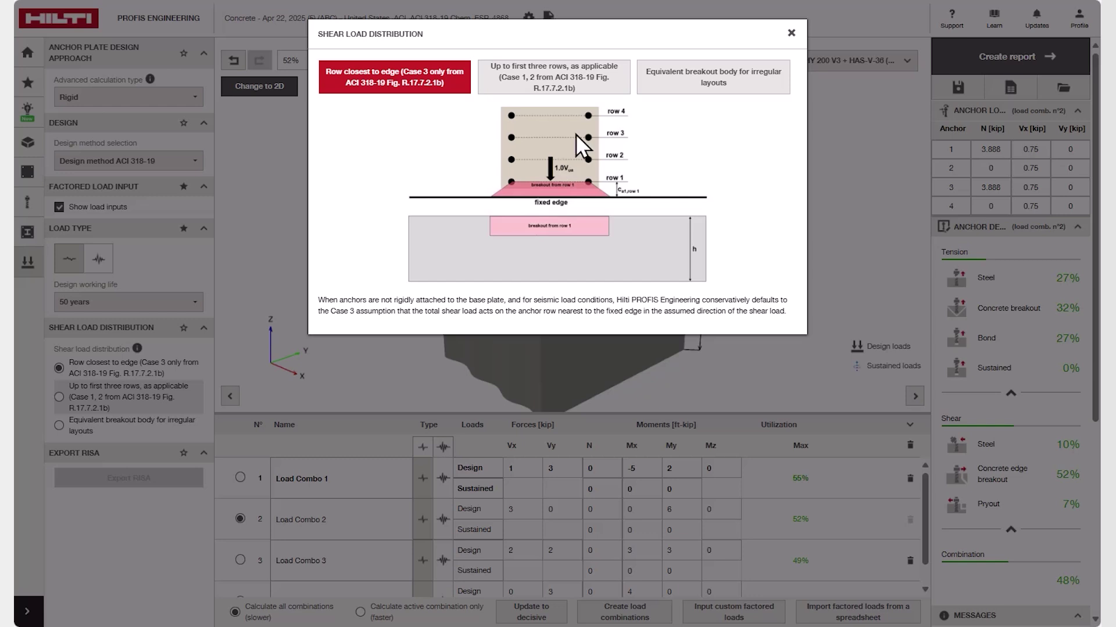
pyautogui.click(608, 96)
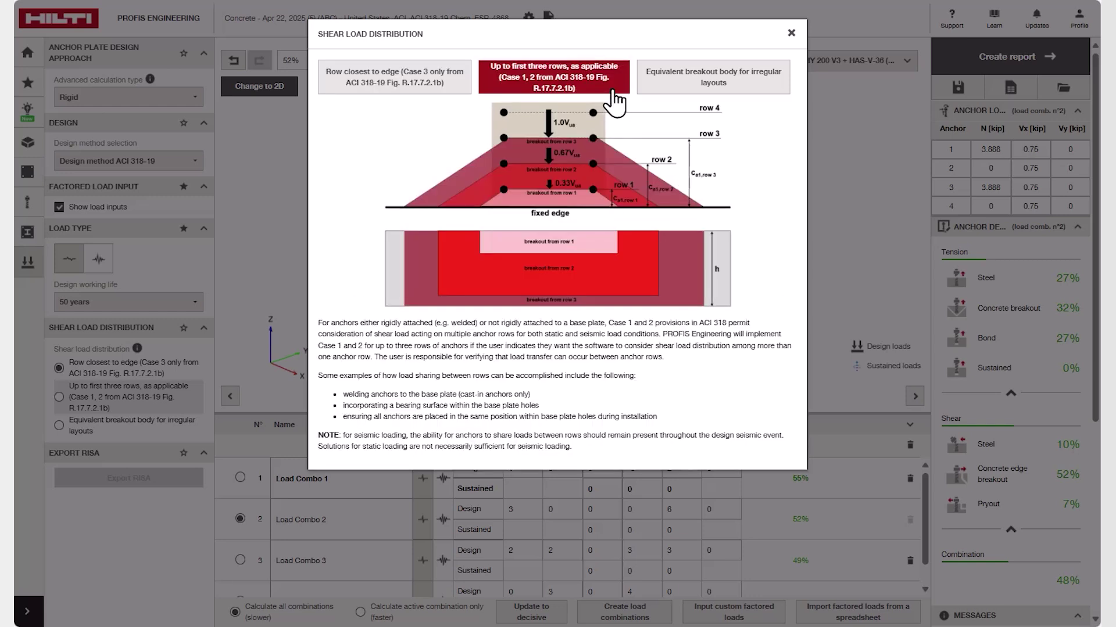
pyautogui.click(790, 33)
pyautogui.click(65, 399)
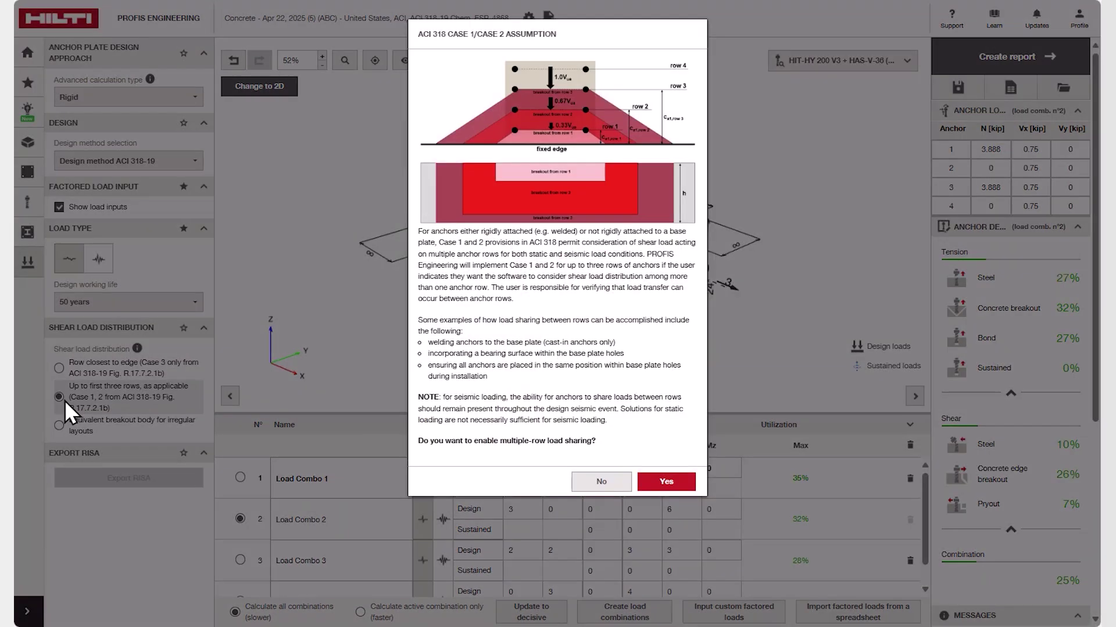
pyautogui.click(653, 482)
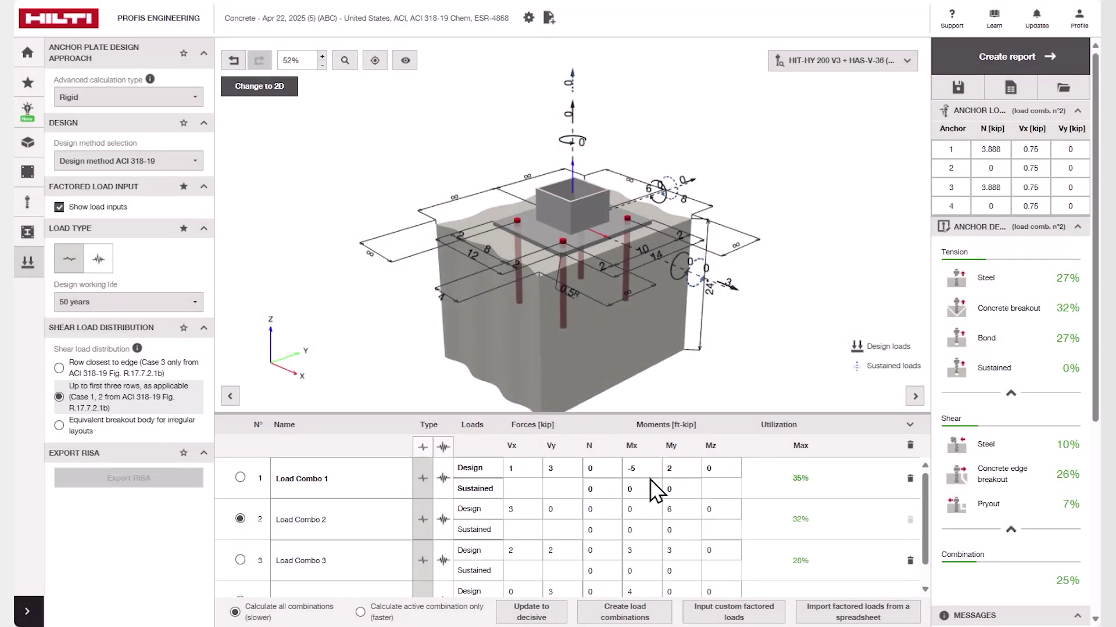
# - Review the equivalent breakout body explanation in the shear distribution help
pyautogui.click(138, 349)
pyautogui.click(692, 83)
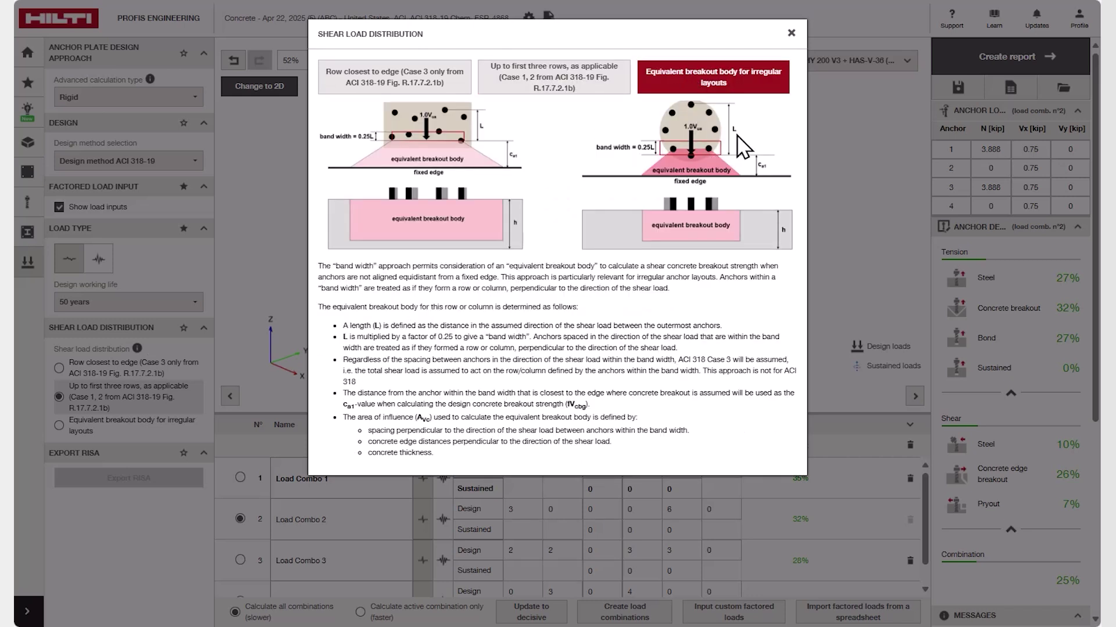
pyautogui.click(790, 37)
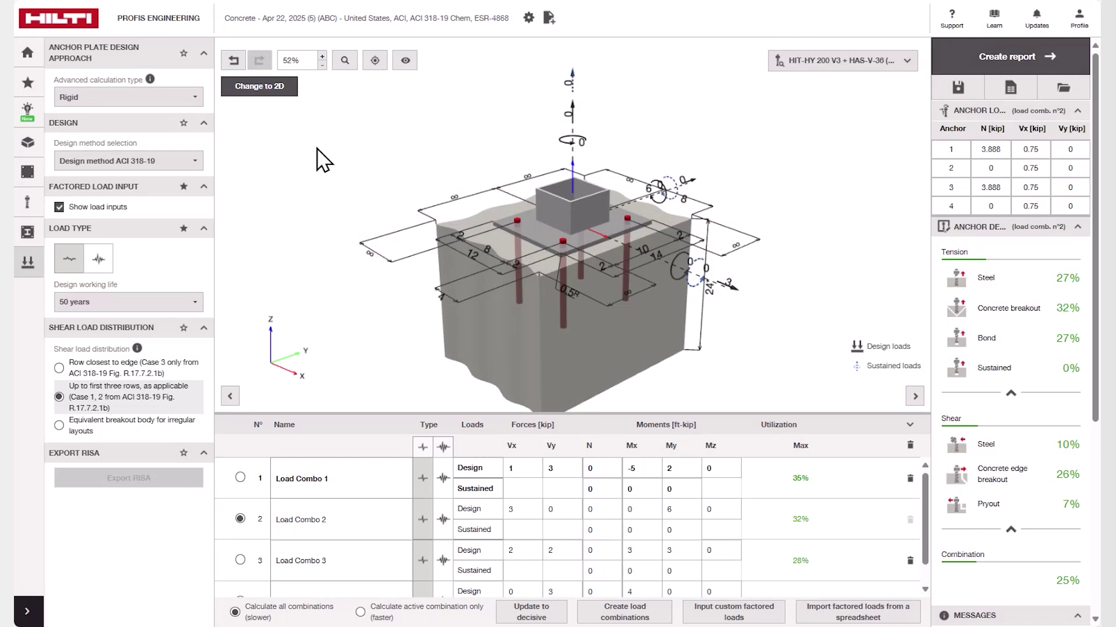
# - Set drilling and cleaning to 'SAFEset - automatic cleaning'
pyautogui.click(23, 145)
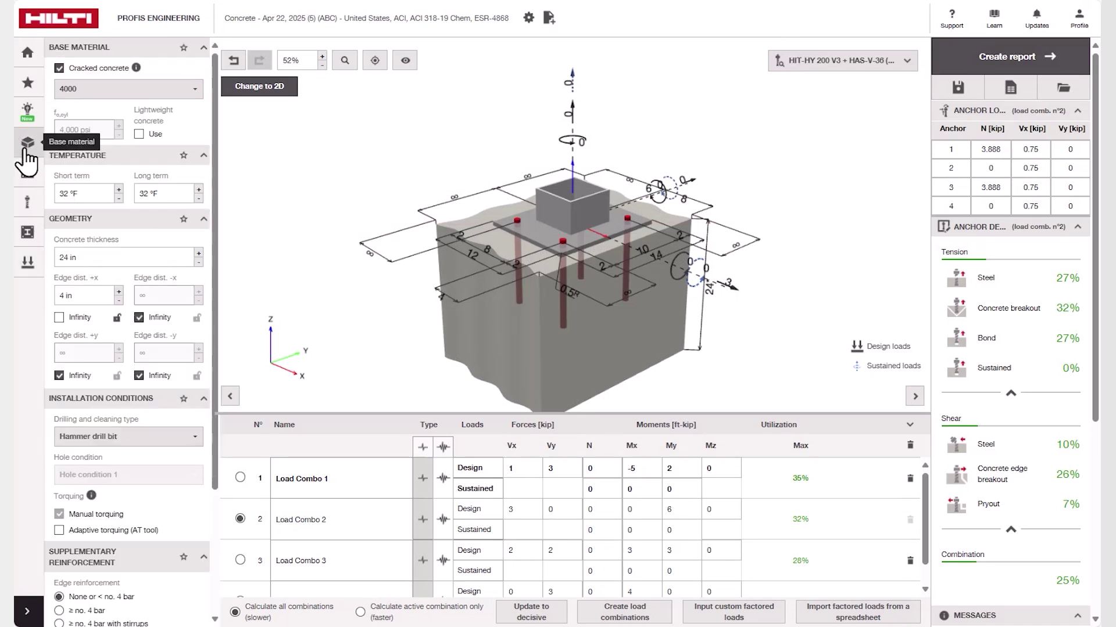
pyautogui.click(132, 437)
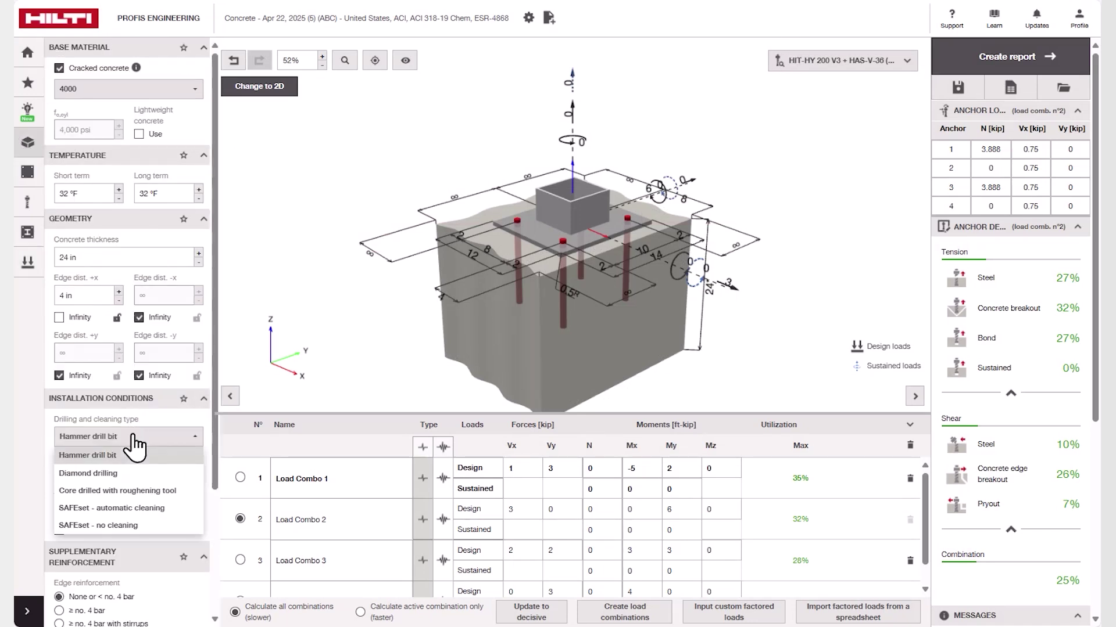
pyautogui.click(140, 510)
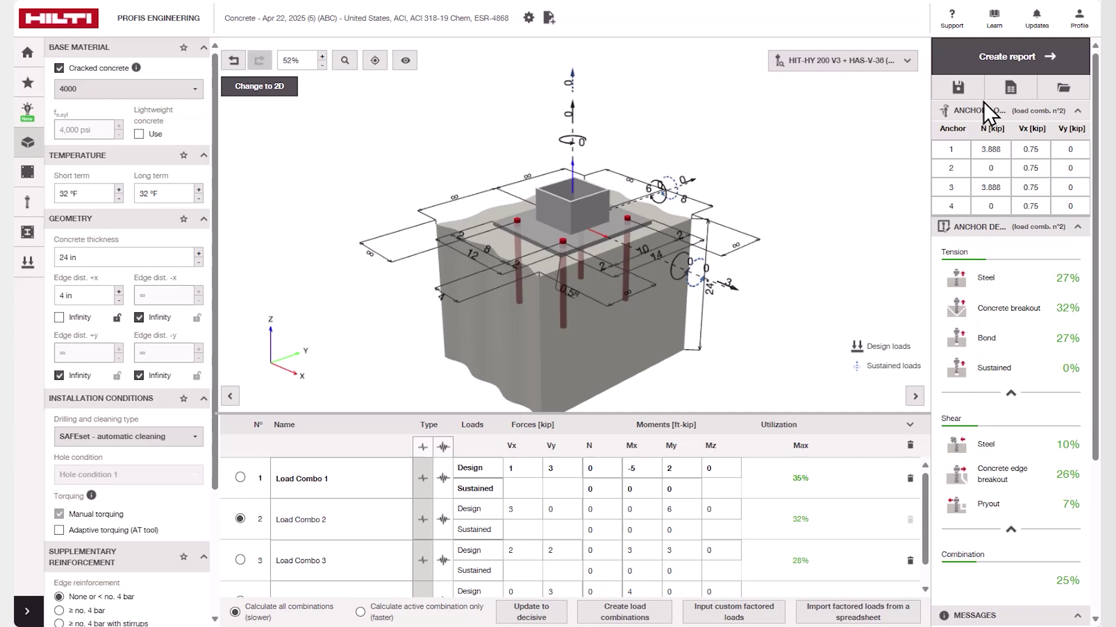
# - Review the anchor specification text, then start creating the design report
pyautogui.click(1009, 89)
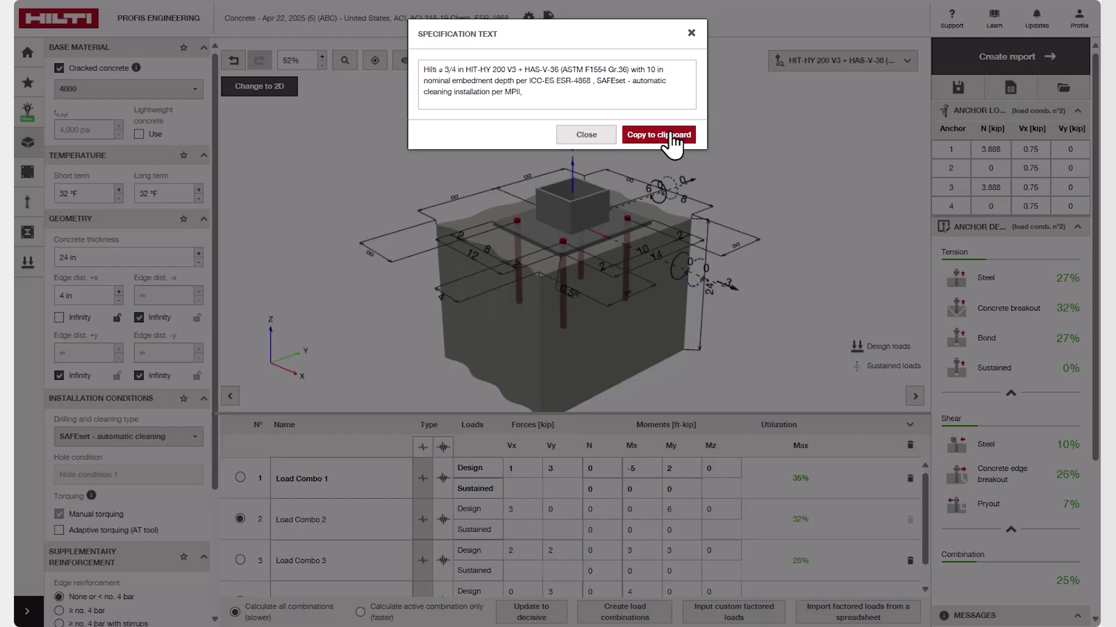
pyautogui.click(695, 36)
pyautogui.click(990, 58)
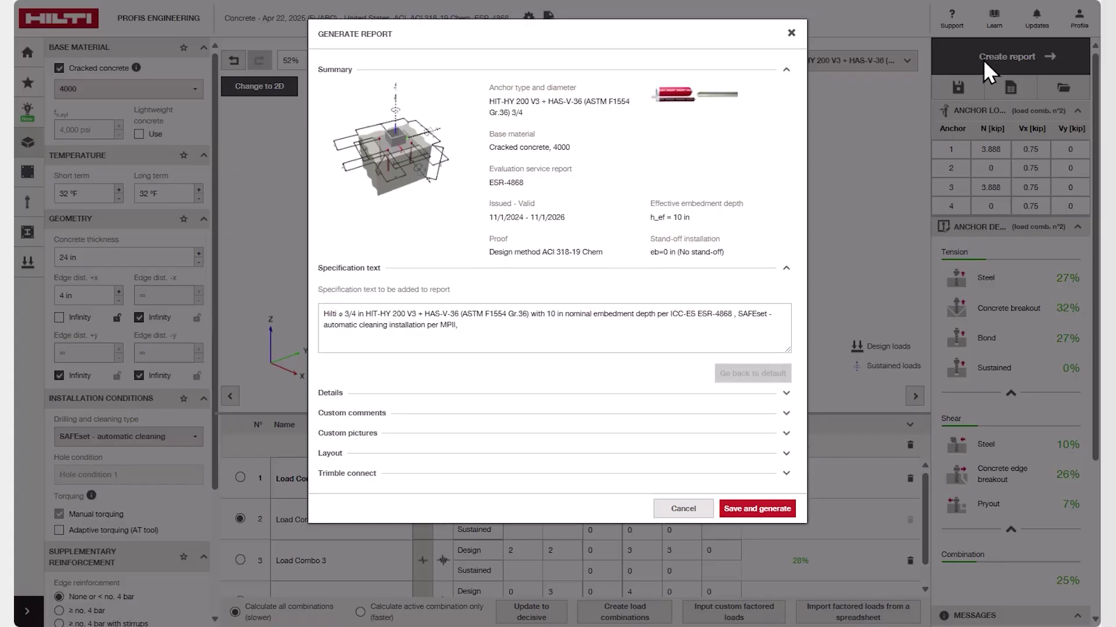
# - Save and generate the 10-page PDF design report
pyautogui.click(787, 514)
pyautogui.scroll(-5, 728, 209)
pyautogui.scroll(-5, 729, 217)
pyautogui.scroll(-5, 730, 215)
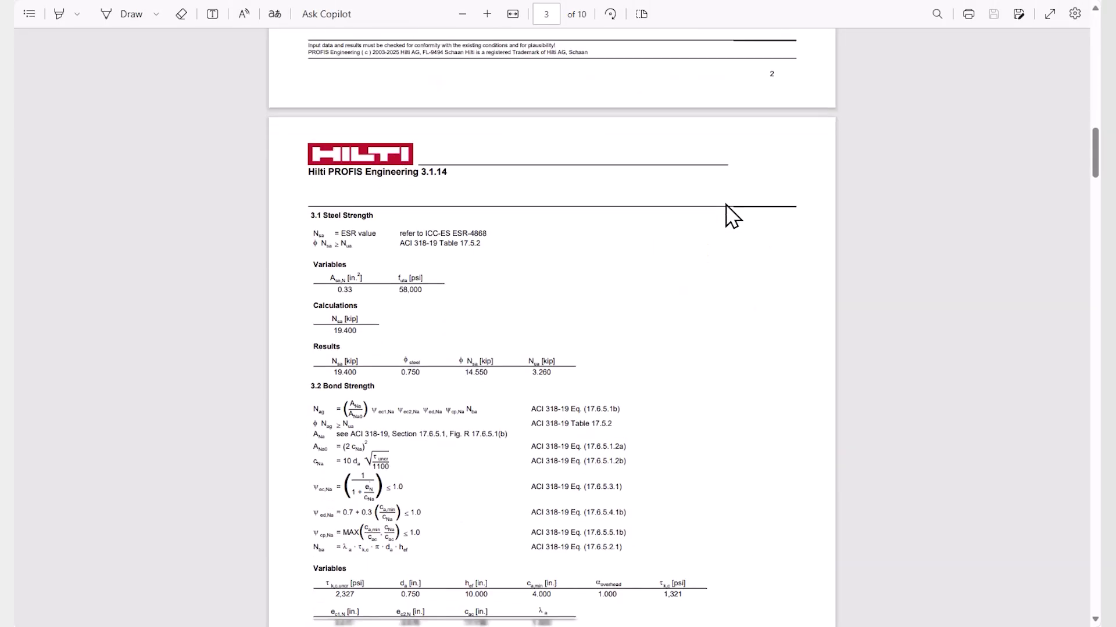
pyautogui.scroll(-5, 731, 215)
pyautogui.scroll(-5, 730, 215)
pyautogui.scroll(-5, 731, 216)
pyautogui.scroll(-5, 730, 216)
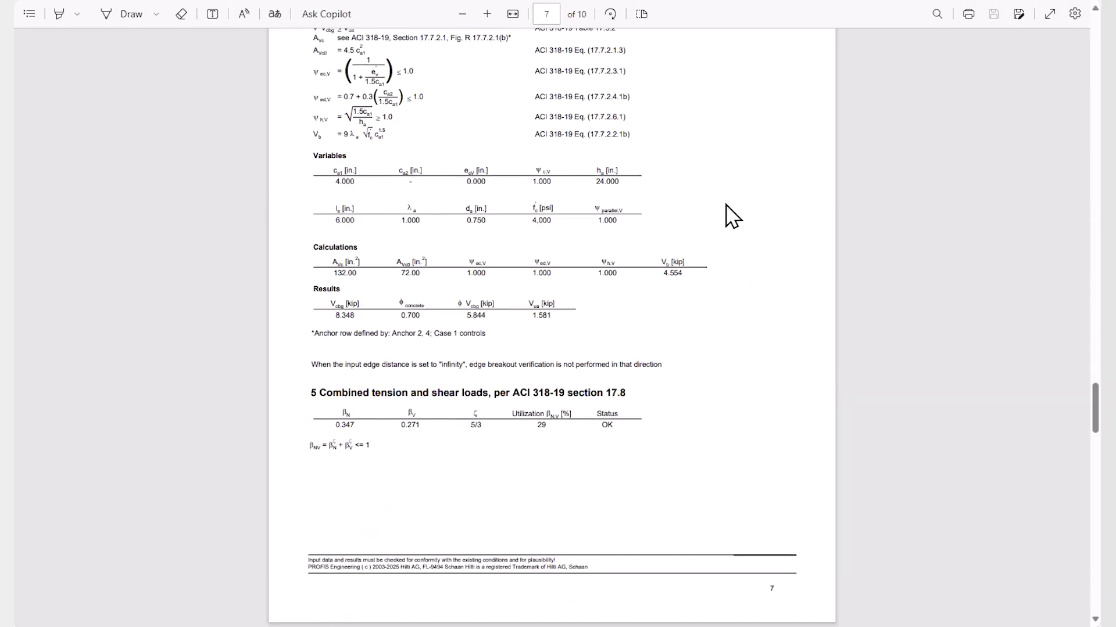
pyautogui.scroll(-5, 731, 215)
pyautogui.scroll(-5, 730, 215)
pyautogui.scroll(-5, 731, 216)
pyautogui.scroll(-3, 730, 215)
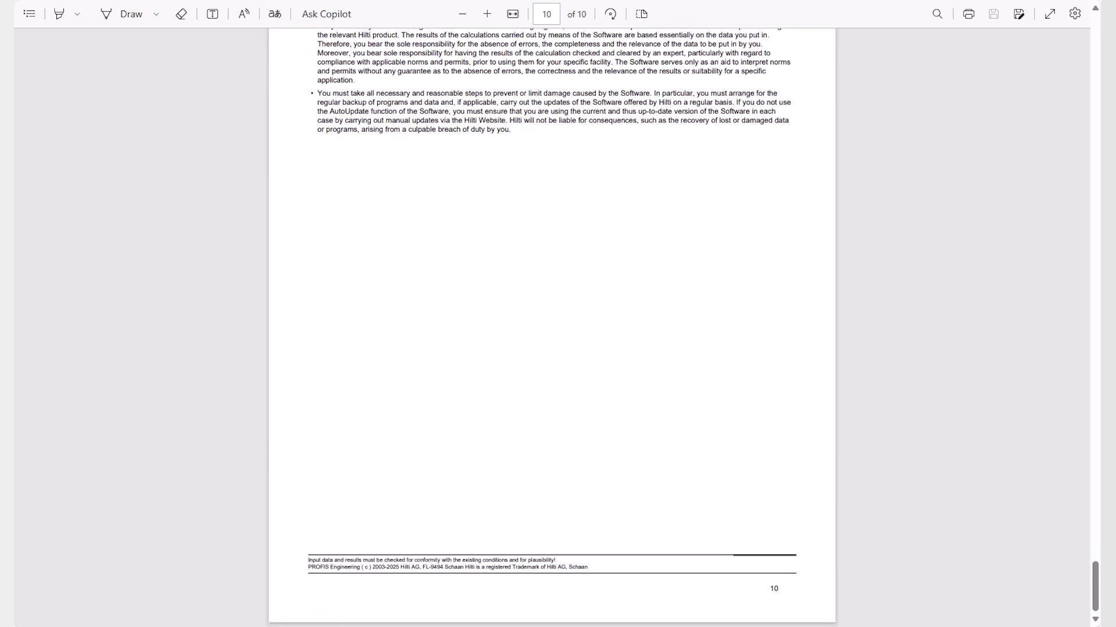